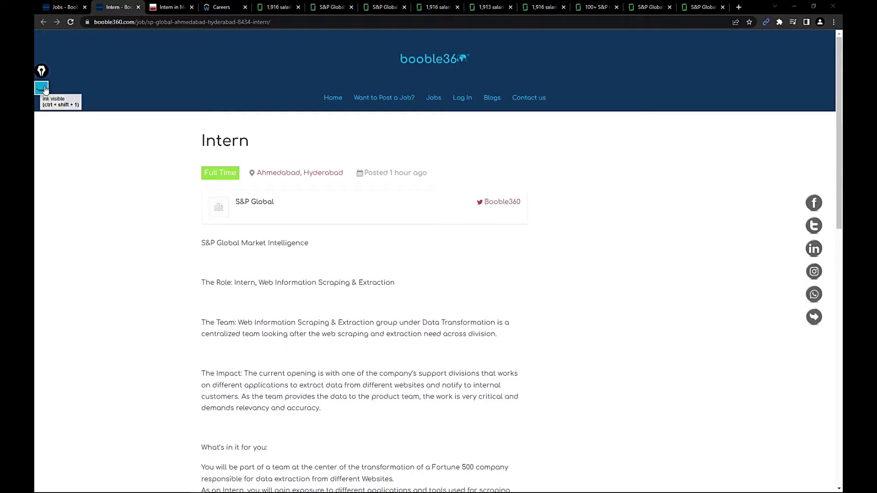
# Circle the booble360 logo in pink freehand ink
pyautogui.click(42, 88)
pyautogui.click(41, 113)
pyautogui.moveTo(390, 83); pyautogui.dragTo(386, 50)
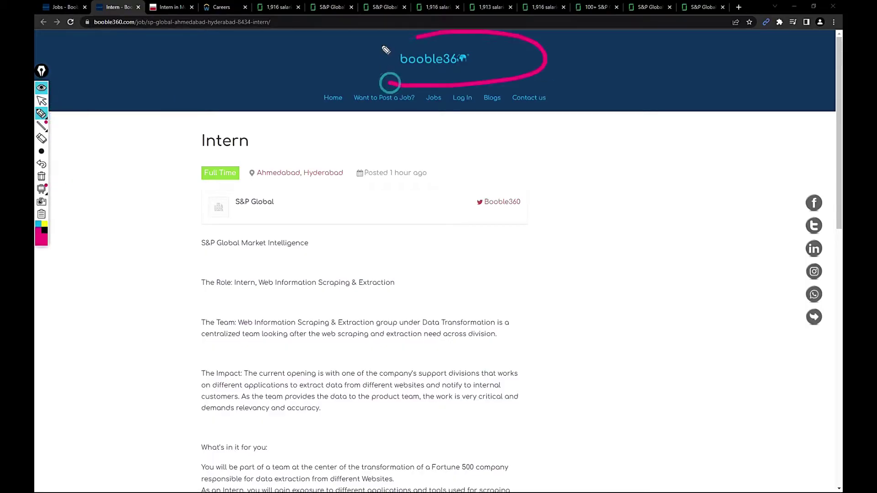
pyautogui.moveTo(604, 66); pyautogui.dragTo(732, 33)
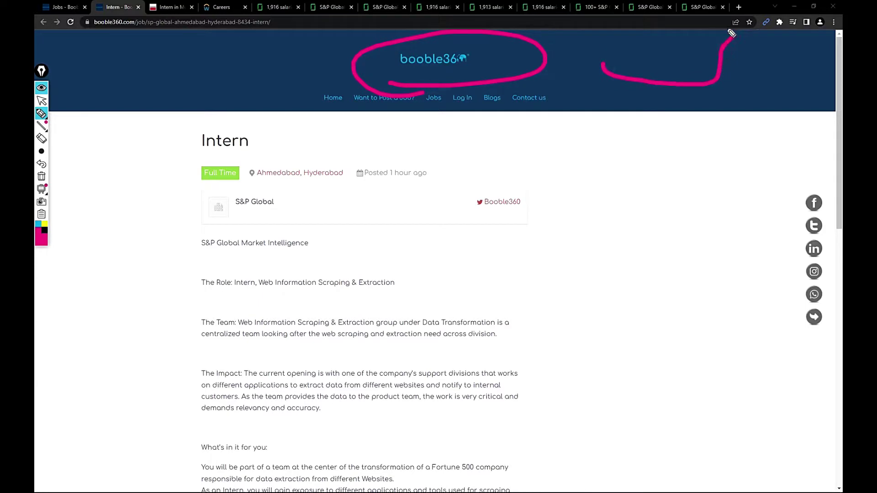
pyautogui.moveTo(732, 33); pyautogui.dragTo(747, 31)
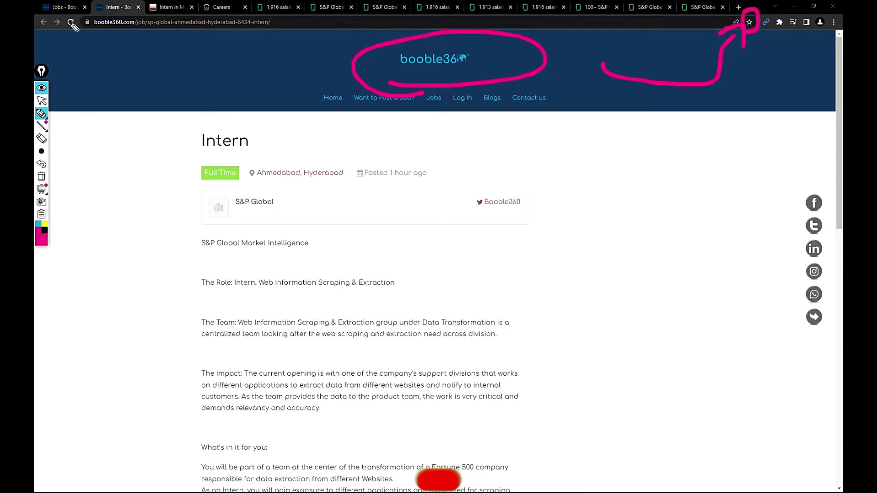
pyautogui.click(41, 101)
# On the Jobs tab, handwrite 500+ in pink, then clear all the ink
pyautogui.click(58, 8)
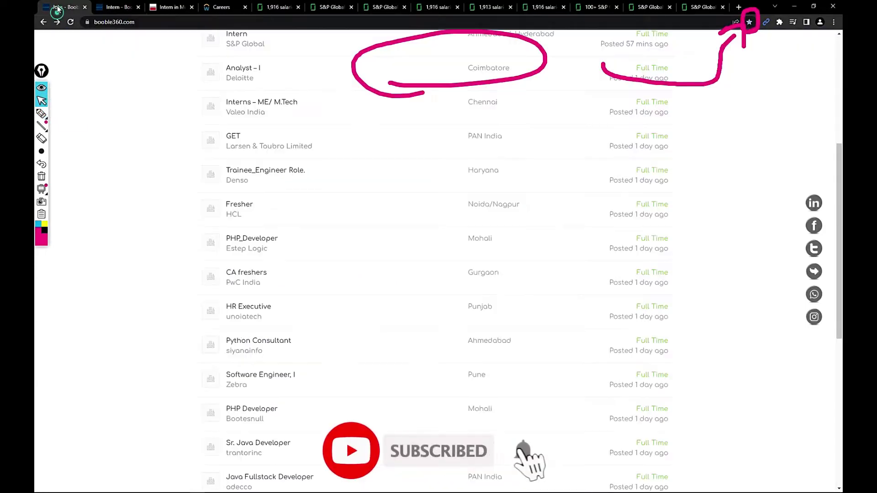
pyautogui.scroll(4, 336, 216)
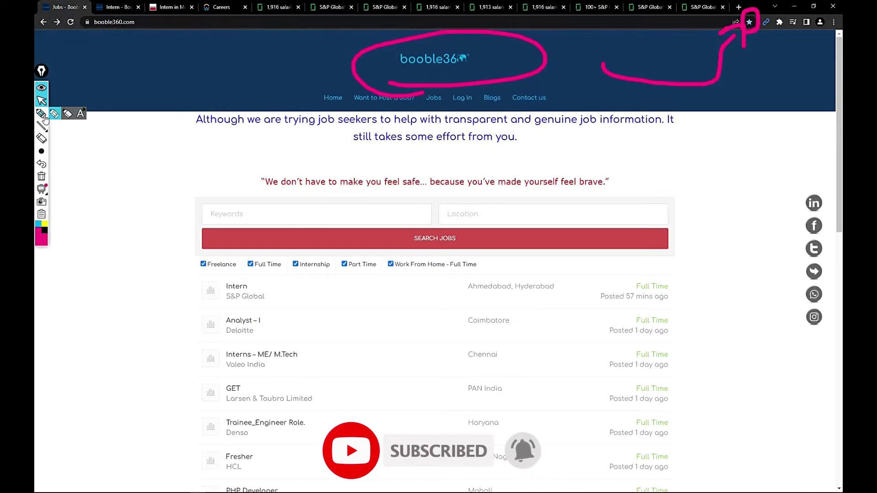
pyautogui.click(56, 113)
pyautogui.moveTo(535, 134); pyautogui.dragTo(515, 180)
pyautogui.moveTo(573, 137)
pyautogui.mouseDown()
pyautogui.moveTo(620, 159)
pyautogui.moveTo(602, 134)
pyautogui.moveTo(658, 168)
pyautogui.moveTo(671, 141)
pyautogui.mouseUp()
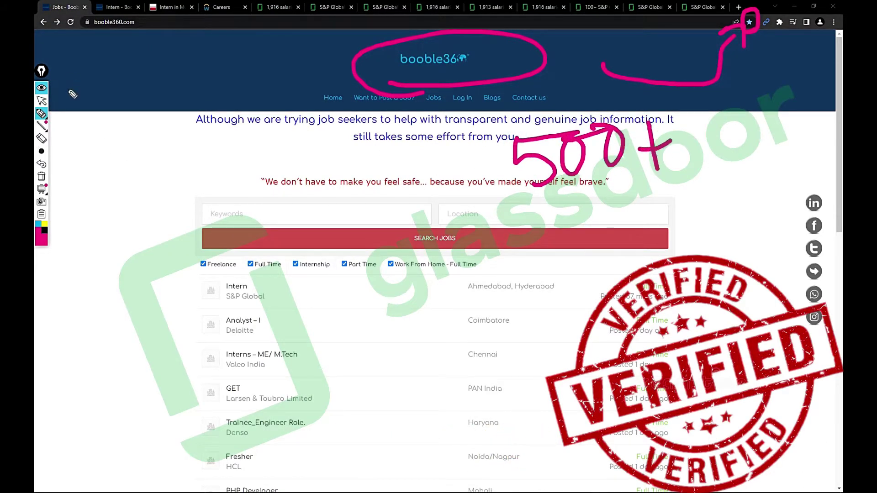
pyautogui.click(42, 101)
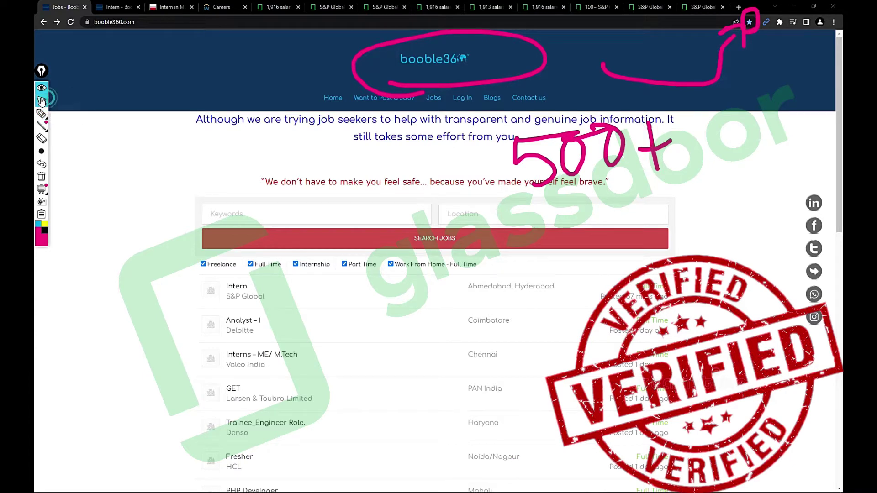
pyautogui.click(41, 176)
# Open the Intern listing and highlight the official posting's 2022-08-26 posted date
pyautogui.click(250, 296)
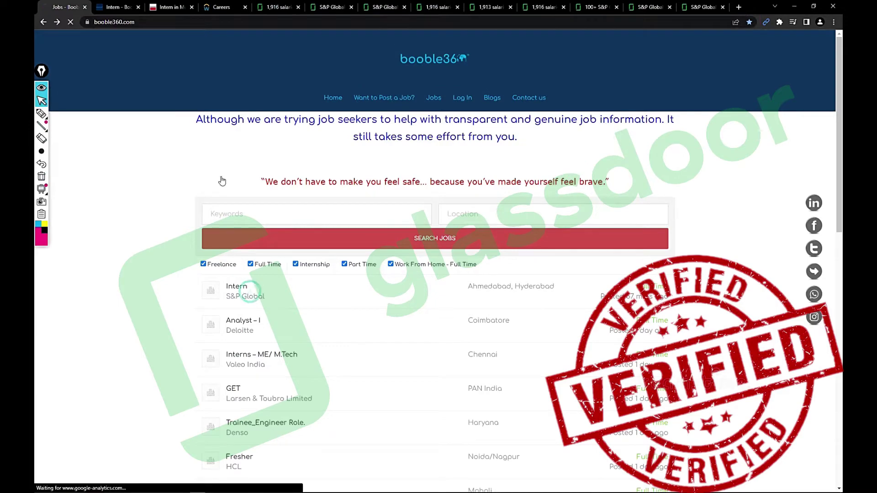
pyautogui.scroll(-4, 296, 249)
pyautogui.scroll(-4, 296, 250)
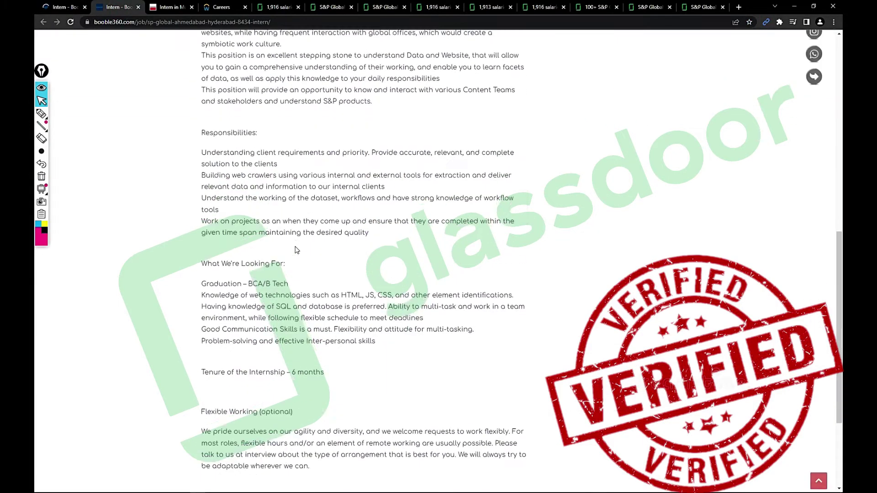
pyautogui.scroll(-2, 296, 249)
pyautogui.scroll(1, 295, 250)
pyautogui.moveTo(302, 220); pyautogui.dragTo(243, 219)
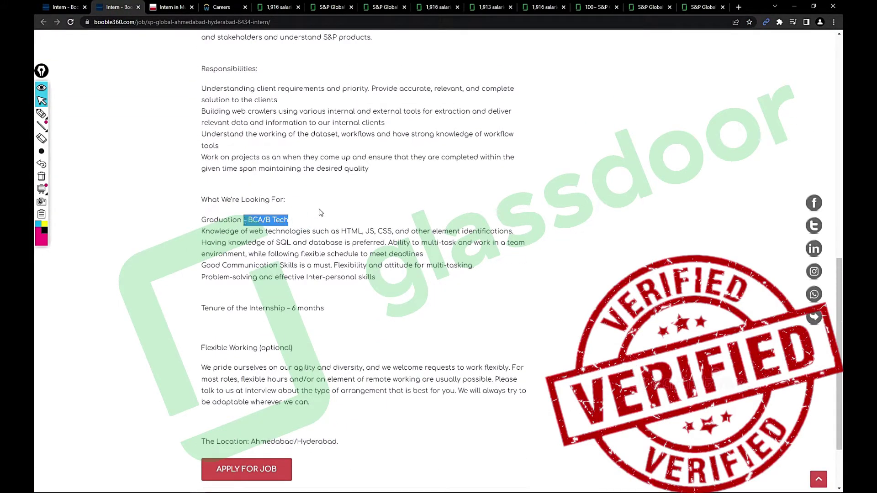
pyautogui.click(168, 8)
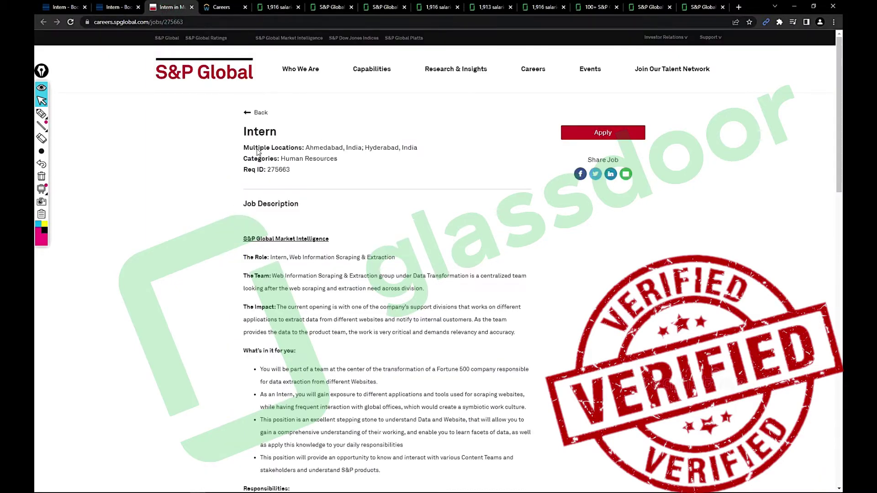
pyautogui.scroll(-5, 274, 310)
pyautogui.scroll(-5, 274, 311)
pyautogui.scroll(-5, 281, 305)
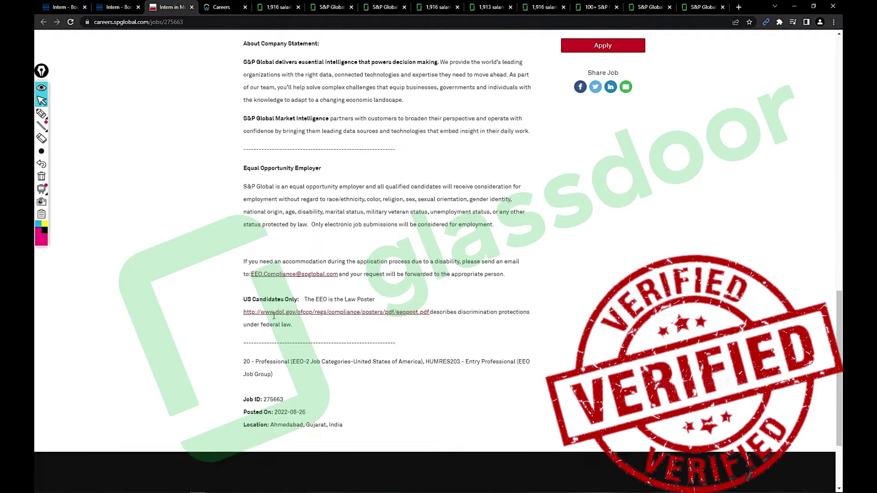
pyautogui.scroll(-4, 288, 298)
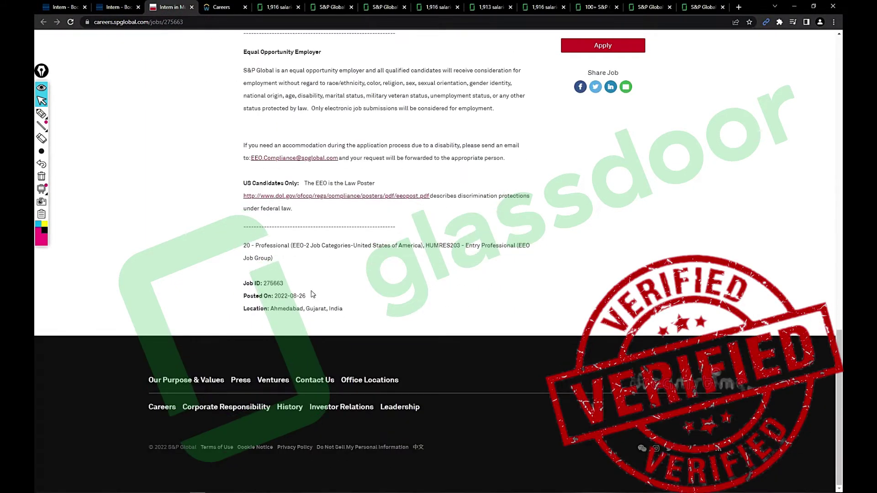
pyautogui.moveTo(312, 295); pyautogui.dragTo(275, 302)
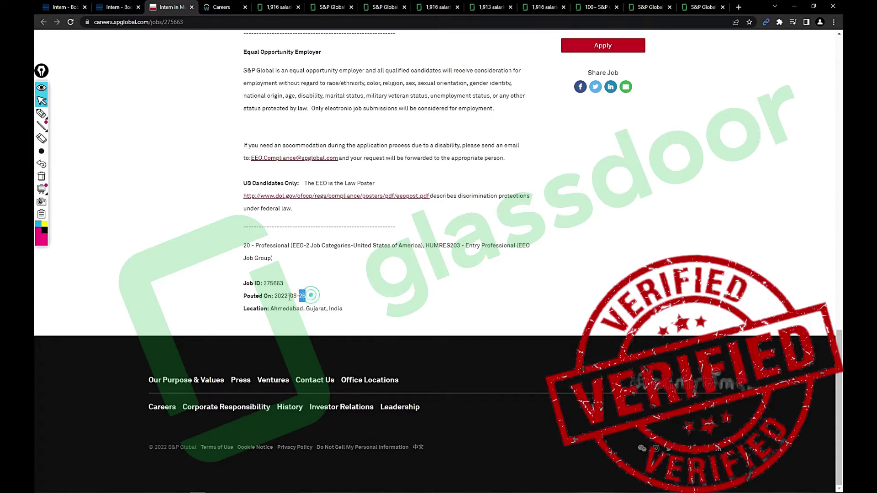
pyautogui.click(227, 8)
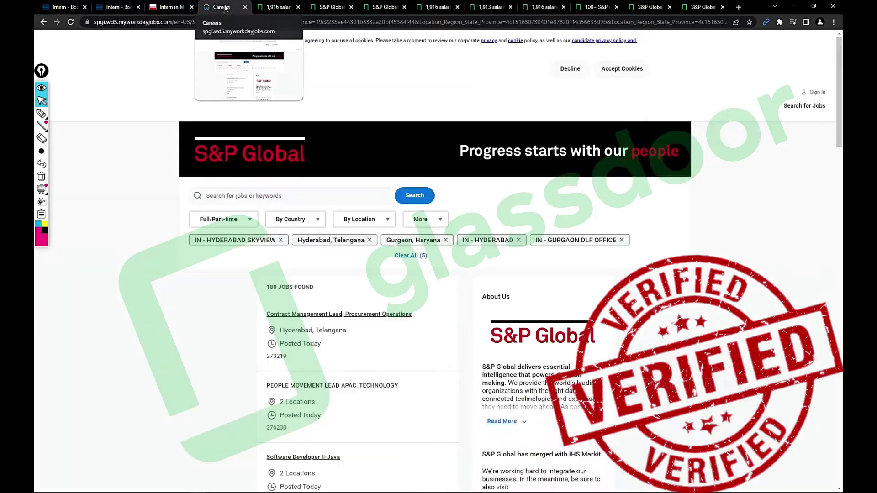
# Loop the pink highlighter around the '188 JOBS FOUND' count
pyautogui.click(41, 113)
pyautogui.moveTo(264, 300)
pyautogui.mouseDown()
pyautogui.moveTo(317, 301)
pyautogui.moveTo(288, 302)
pyautogui.mouseUp()
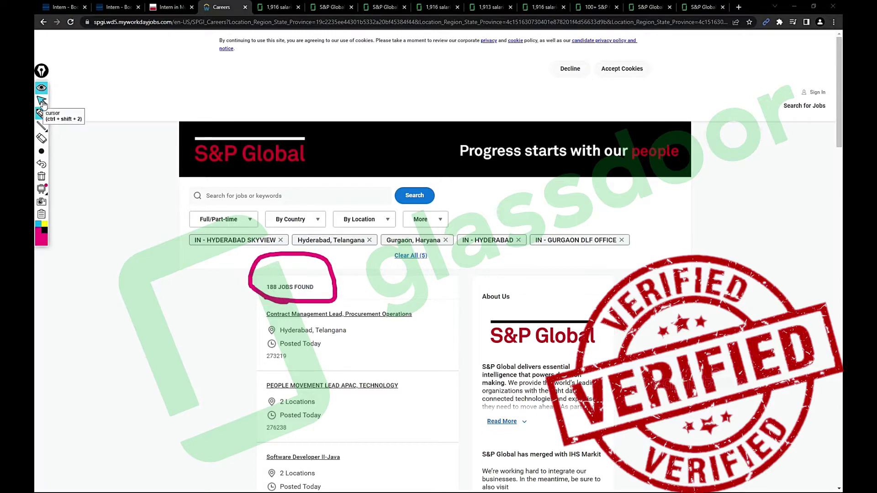
pyautogui.click(41, 100)
# Go to the Glassdoor reviews page and erase the leftover pink ink
pyautogui.click(275, 7)
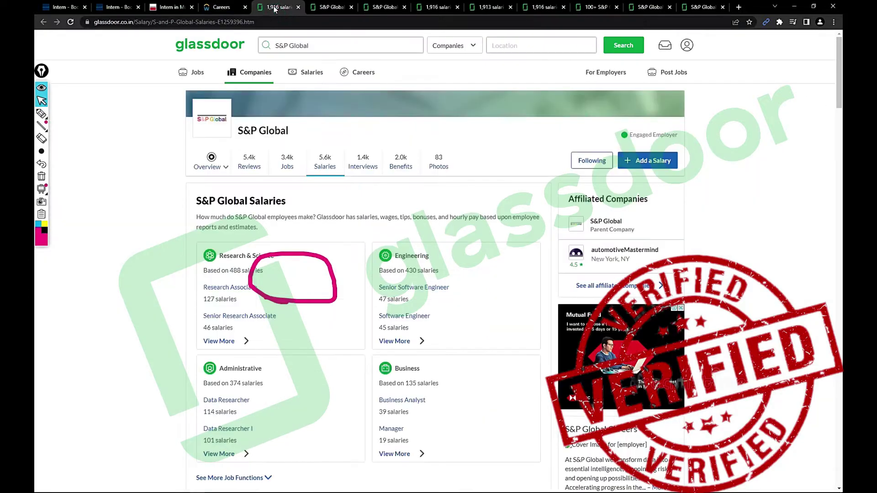
pyautogui.click(331, 6)
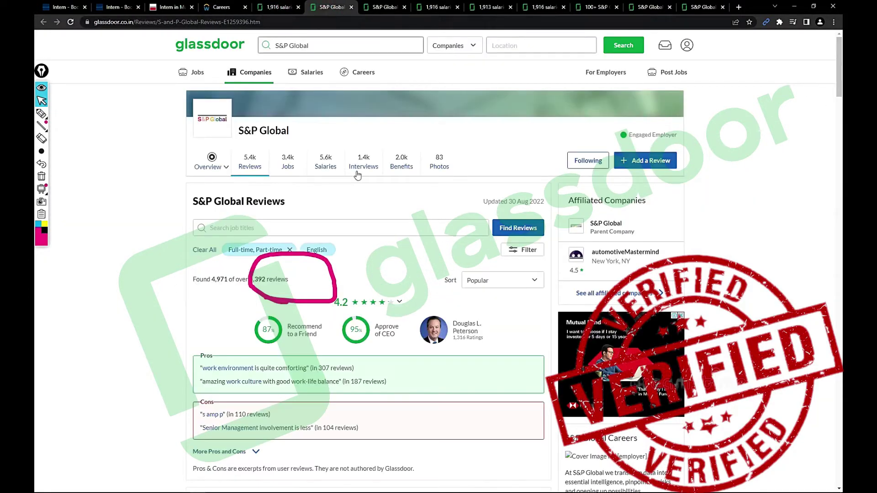
pyautogui.click(41, 177)
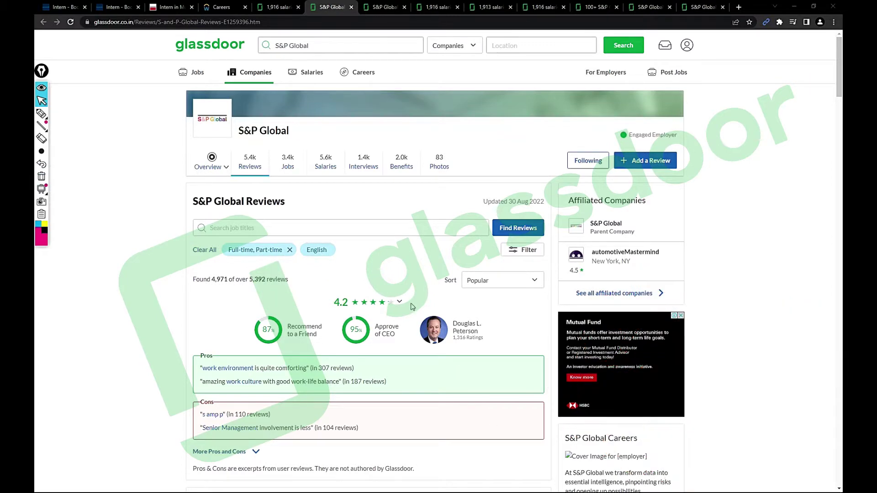
# Circle the 4.2 overall rating in pink and open its ratings breakdown
pyautogui.click(42, 113)
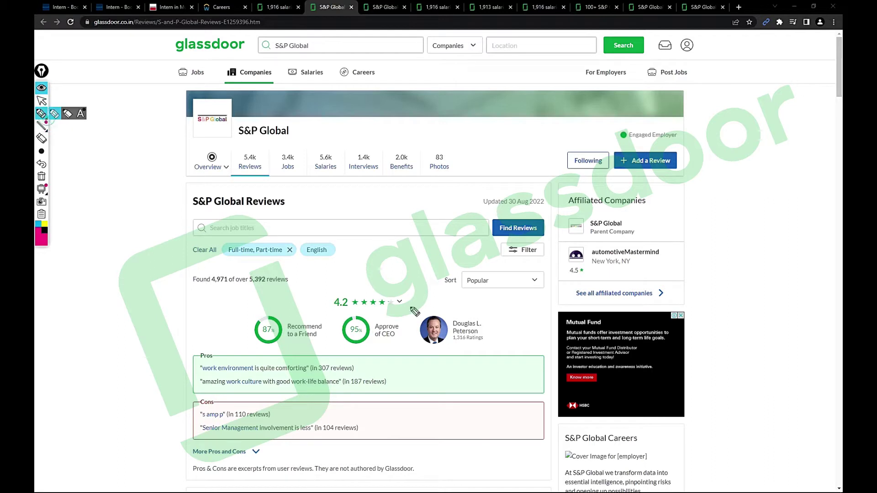
pyautogui.moveTo(350, 266); pyautogui.dragTo(339, 312)
pyautogui.moveTo(339, 271); pyautogui.dragTo(344, 323)
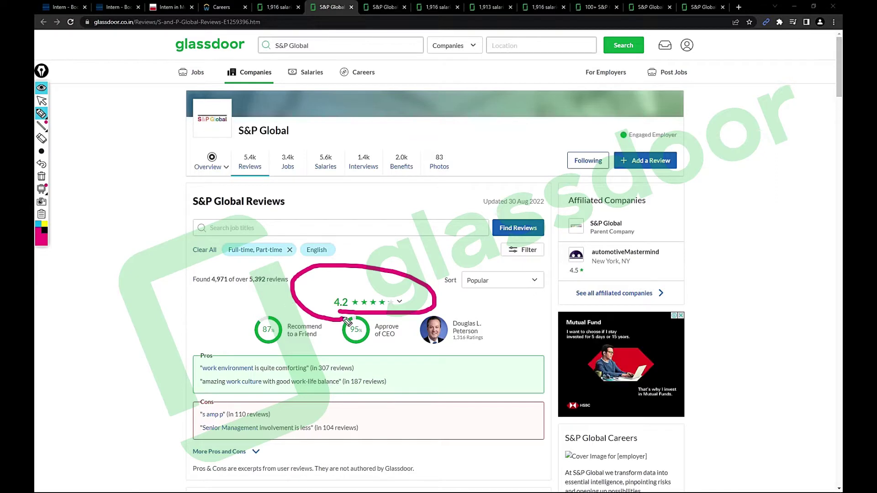
pyautogui.click(43, 101)
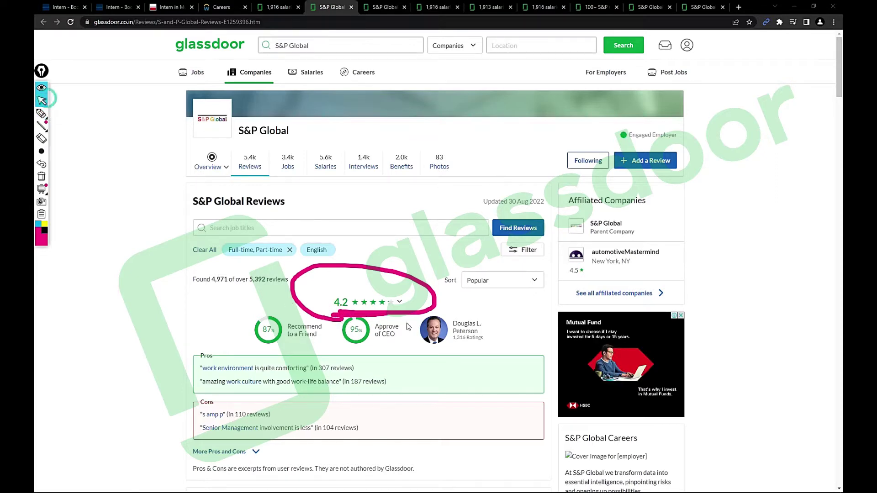
pyautogui.click(400, 302)
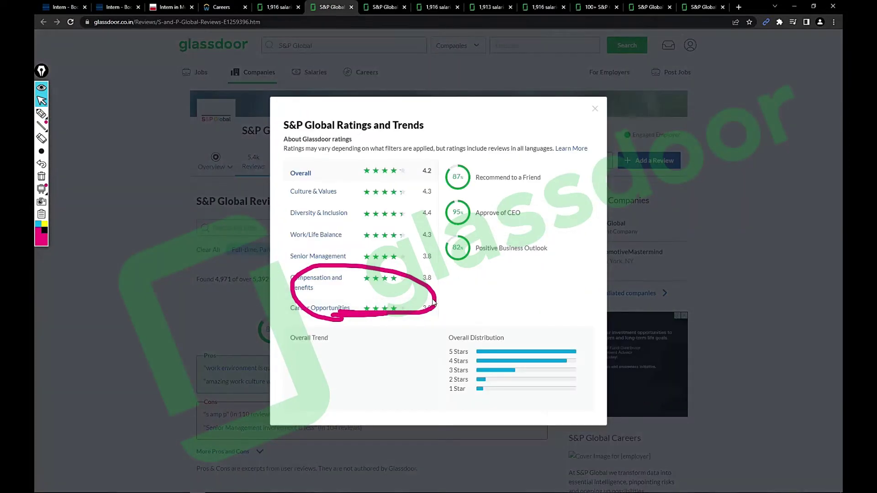
# Underline Culture, Diversity, Work/Life, Management, Compensation and Career ratings in pink
pyautogui.click(41, 176)
pyautogui.click(41, 113)
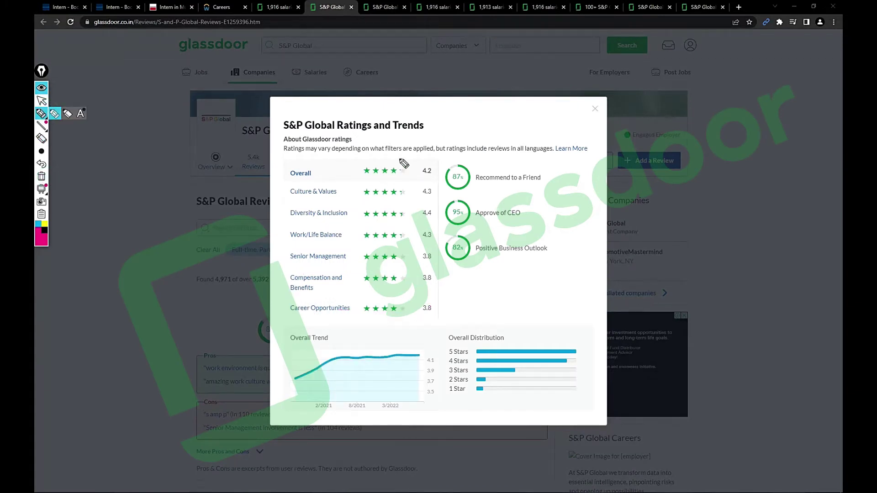
pyautogui.moveTo(403, 156); pyautogui.dragTo(443, 145)
pyautogui.moveTo(274, 200); pyautogui.dragTo(434, 205)
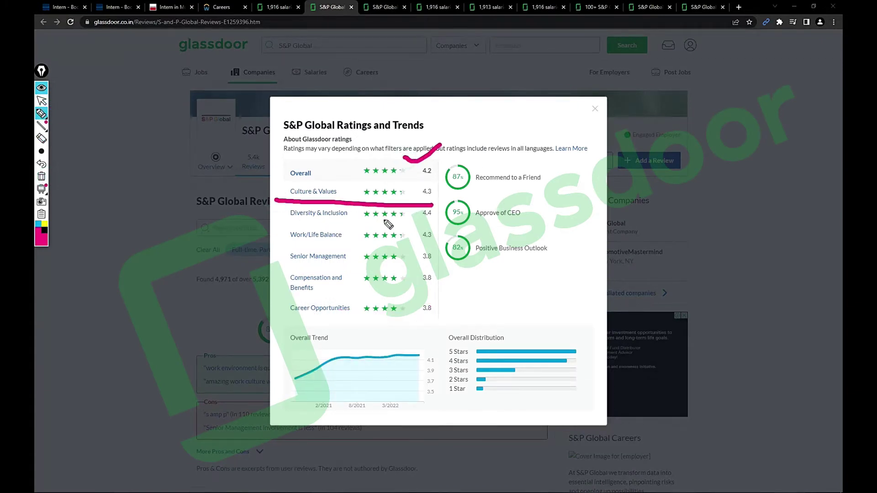
pyautogui.moveTo(276, 223); pyautogui.dragTo(433, 223)
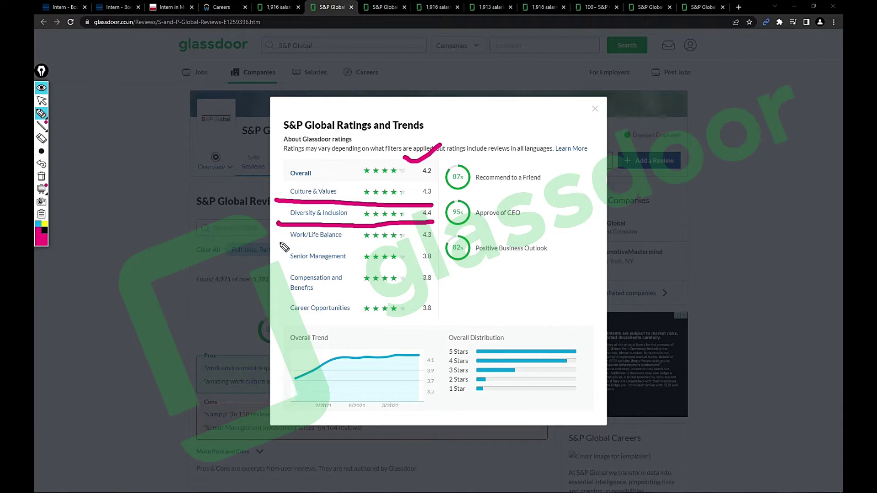
pyautogui.moveTo(276, 243); pyautogui.dragTo(431, 242)
pyautogui.moveTo(280, 268); pyautogui.dragTo(437, 271)
pyautogui.moveTo(280, 296); pyautogui.dragTo(439, 295)
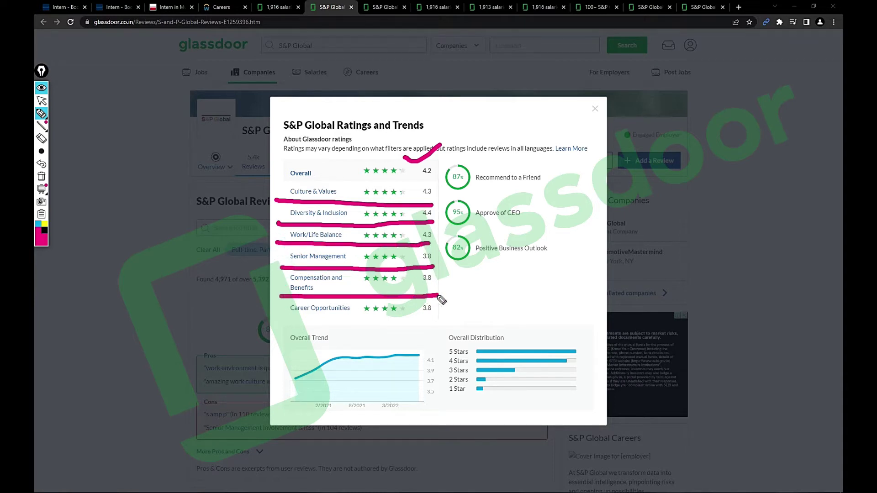
pyautogui.moveTo(290, 320)
pyautogui.mouseDown()
pyautogui.moveTo(447, 319)
pyautogui.moveTo(444, 257)
pyautogui.moveTo(359, 248)
pyautogui.moveTo(272, 252)
pyautogui.moveTo(289, 322)
pyautogui.mouseUp()
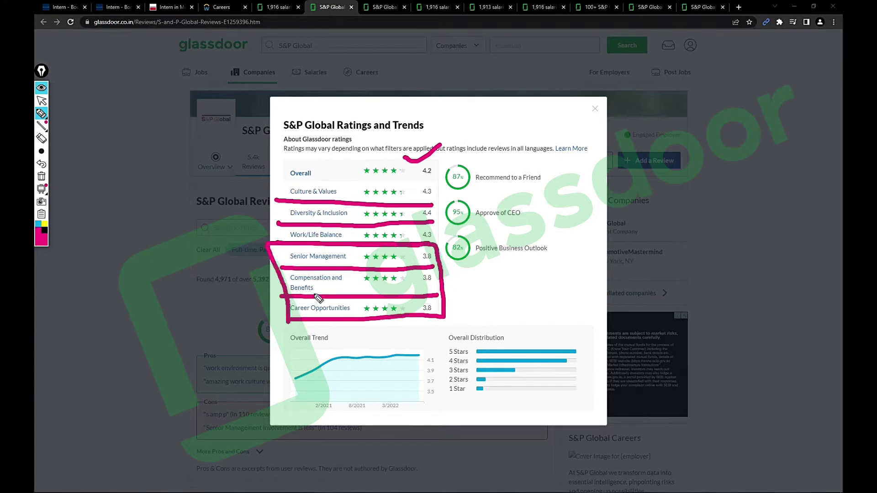
pyautogui.moveTo(331, 291); pyautogui.dragTo(397, 309)
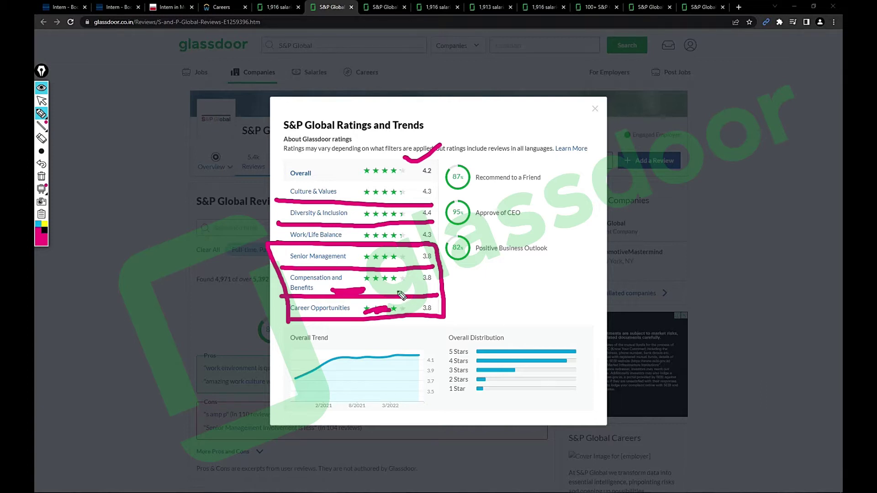
pyautogui.moveTo(422, 245)
pyautogui.mouseDown()
pyautogui.moveTo(437, 225)
pyautogui.moveTo(423, 246)
pyautogui.mouseUp()
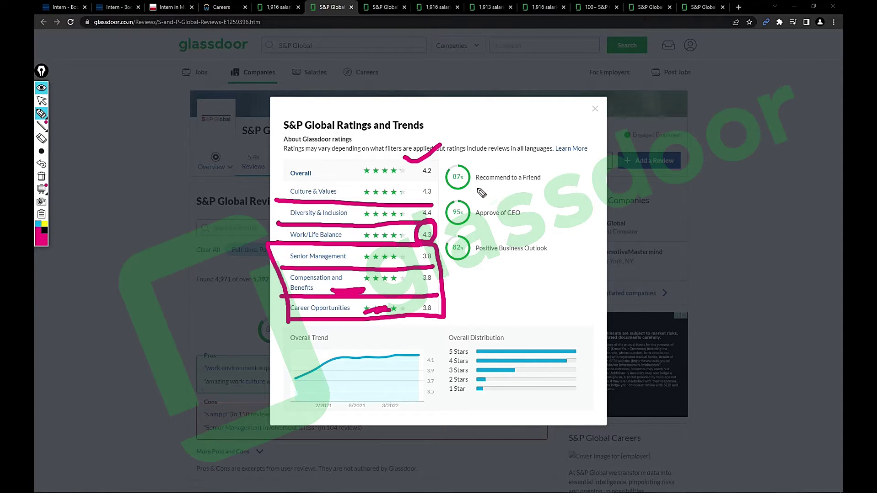
# Underline Recommend to a Friend, Approve of CEO and Positive Business Outlook in pink
pyautogui.moveTo(470, 191)
pyautogui.mouseDown()
pyautogui.moveTo(545, 193)
pyautogui.moveTo(473, 199)
pyautogui.moveTo(541, 198)
pyautogui.mouseUp()
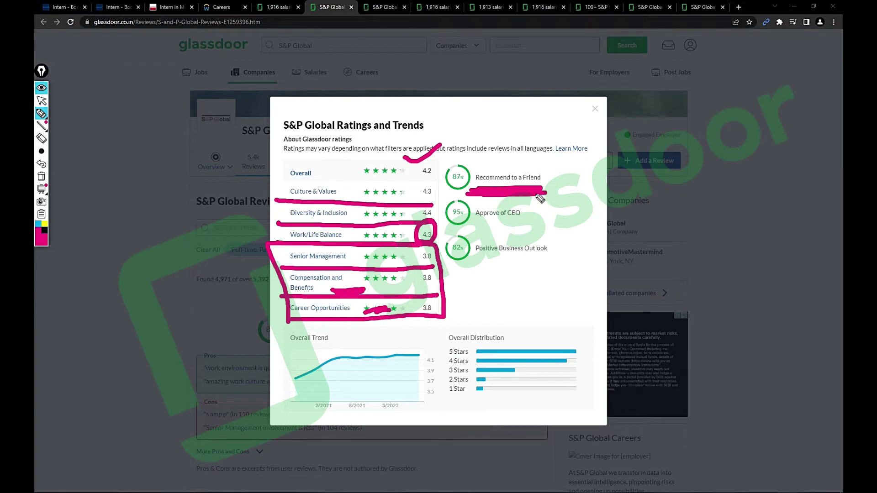
pyautogui.moveTo(470, 229); pyautogui.dragTo(551, 228)
pyautogui.moveTo(550, 228)
pyautogui.mouseDown()
pyautogui.moveTo(510, 233)
pyautogui.moveTo(516, 224)
pyautogui.mouseUp()
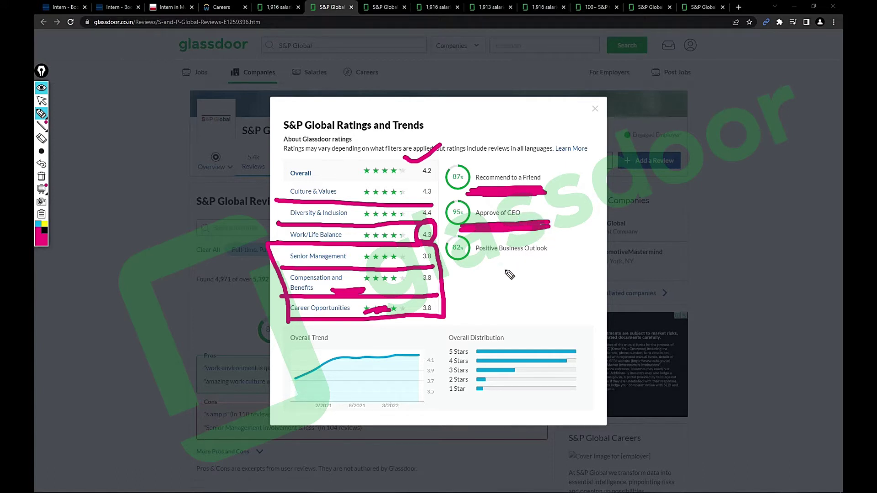
pyautogui.moveTo(473, 269)
pyautogui.mouseDown()
pyautogui.moveTo(556, 266)
pyautogui.moveTo(499, 269)
pyautogui.moveTo(541, 267)
pyautogui.mouseUp()
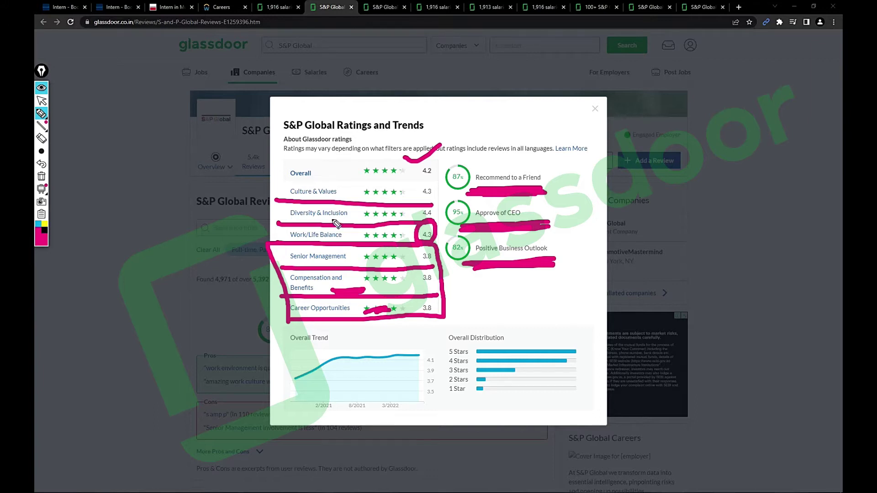
pyautogui.click(41, 101)
# Close the ratings overview, erase the pink ink and expand More Pros and Cons
pyautogui.click(595, 110)
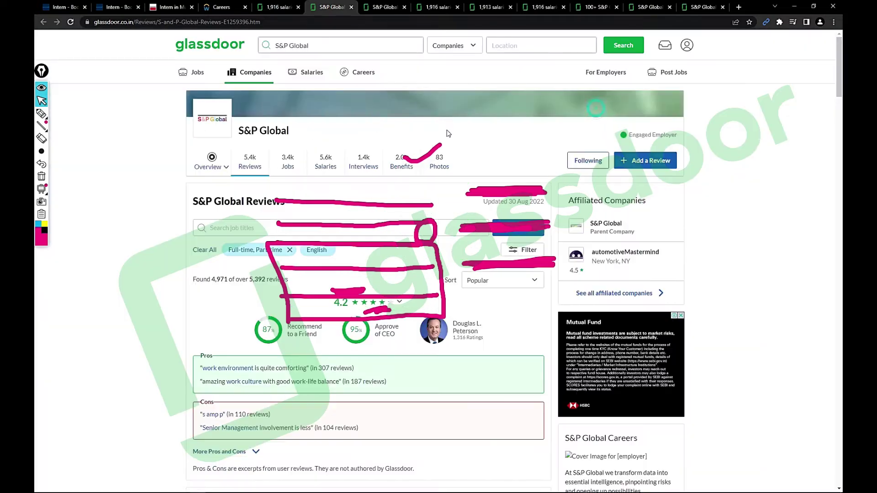
pyautogui.click(41, 177)
pyautogui.scroll(-2, 248, 330)
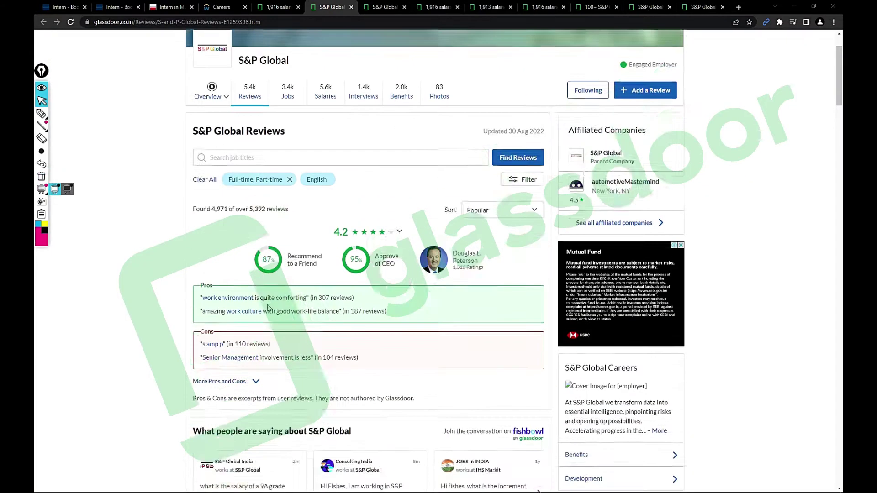
pyautogui.click(249, 328)
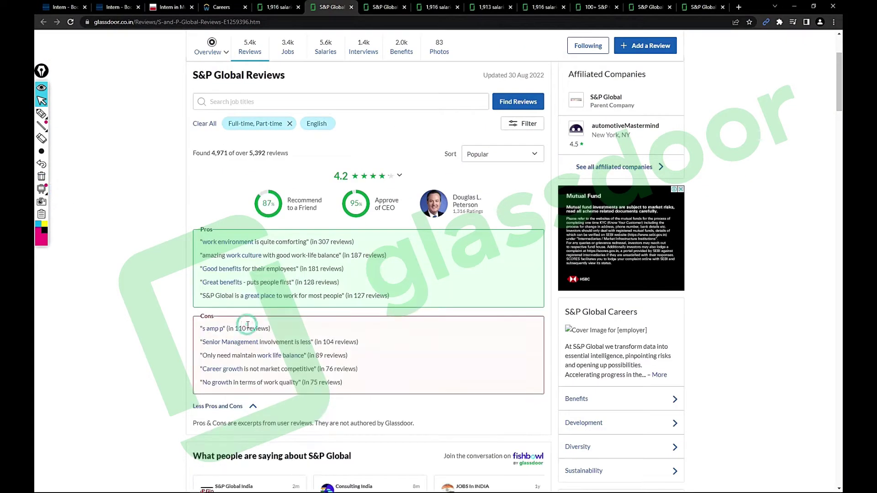
# Select the five pros: work environment, culture, benefits, people first, great workplace
pyautogui.tripleClick(281, 242)
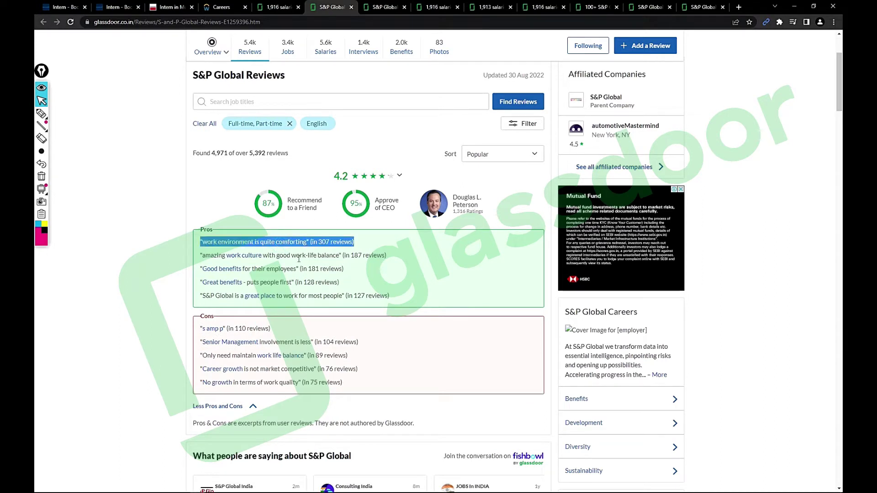
pyautogui.tripleClick(299, 256)
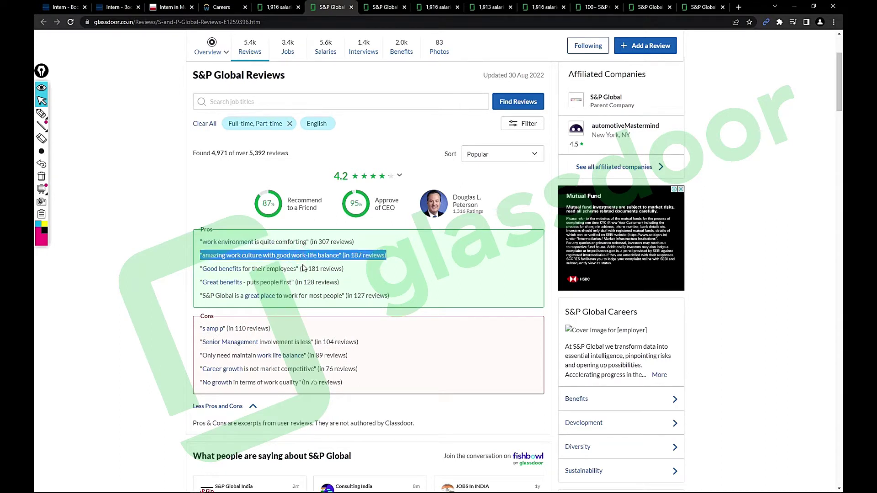
pyautogui.tripleClick(282, 270)
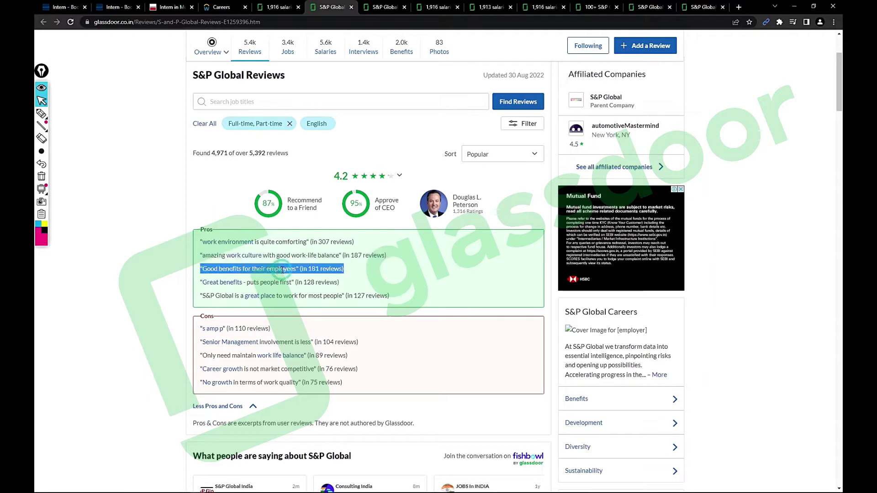
pyautogui.tripleClick(281, 282)
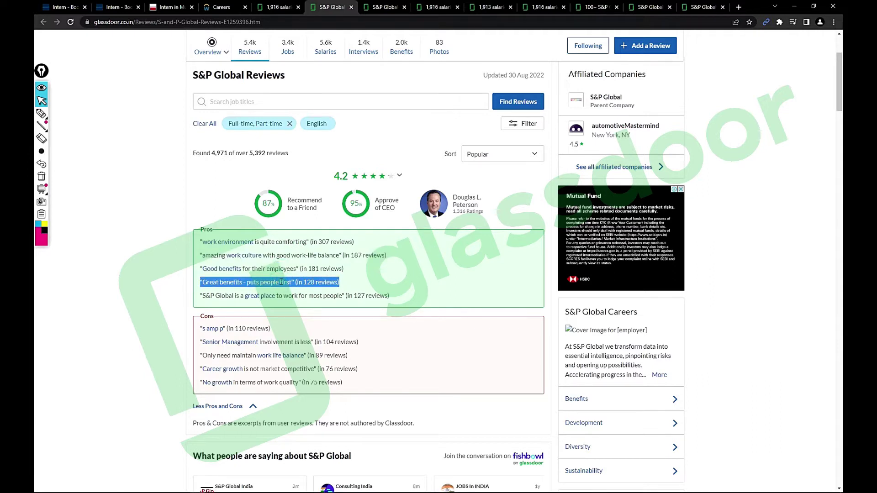
pyautogui.tripleClick(309, 295)
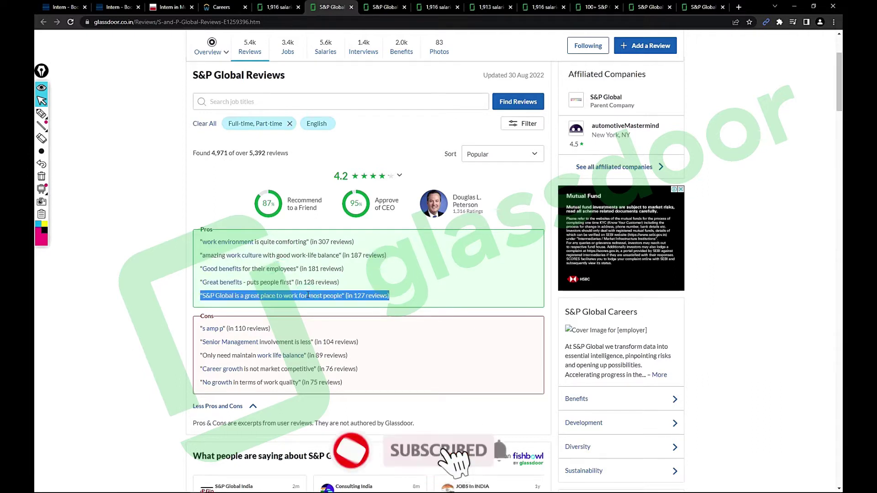
pyautogui.scroll(-2, 403, 309)
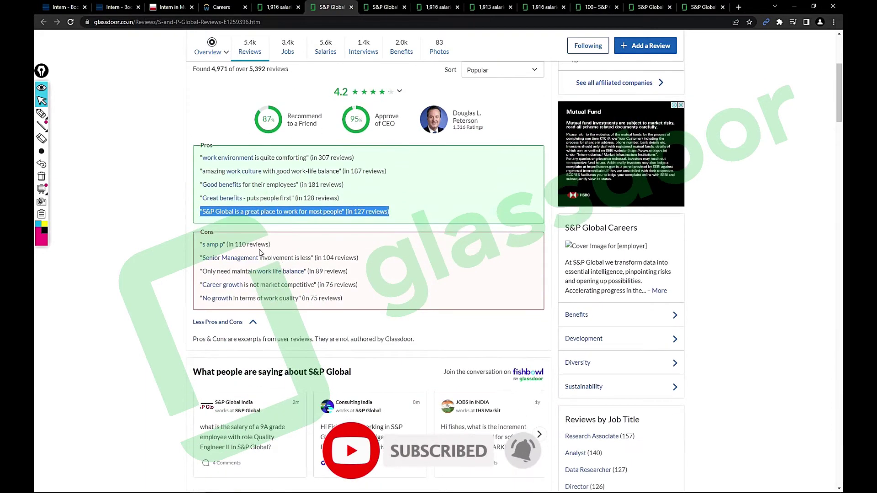
pyautogui.click(228, 244)
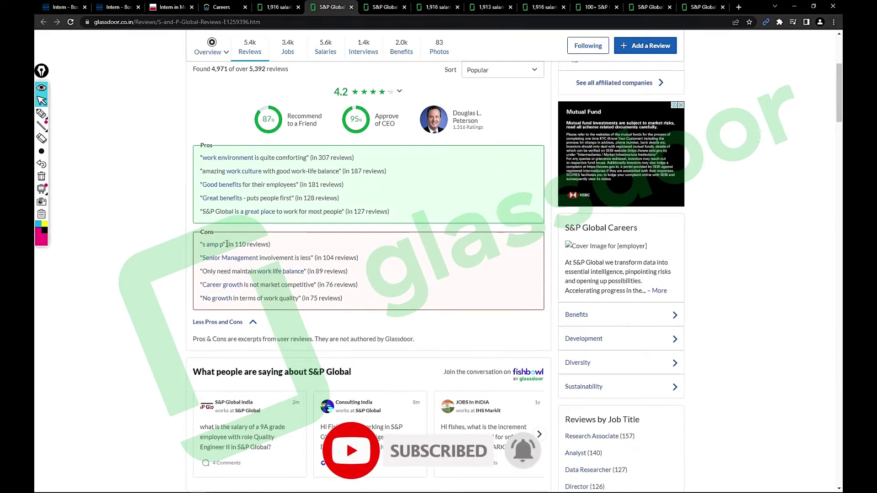
# Select the senior management, work-life balance and career growth cons, then reopen and close the ratings
pyautogui.tripleClick(278, 258)
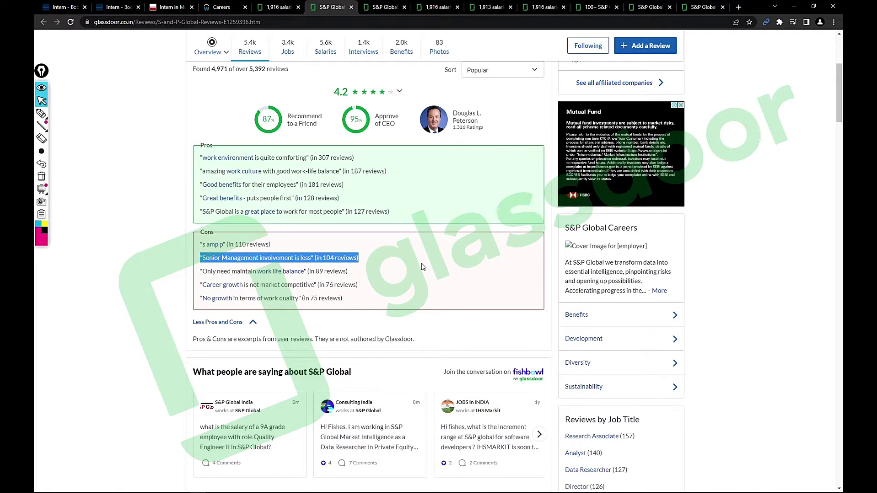
pyautogui.click(422, 267)
pyautogui.tripleClick(245, 272)
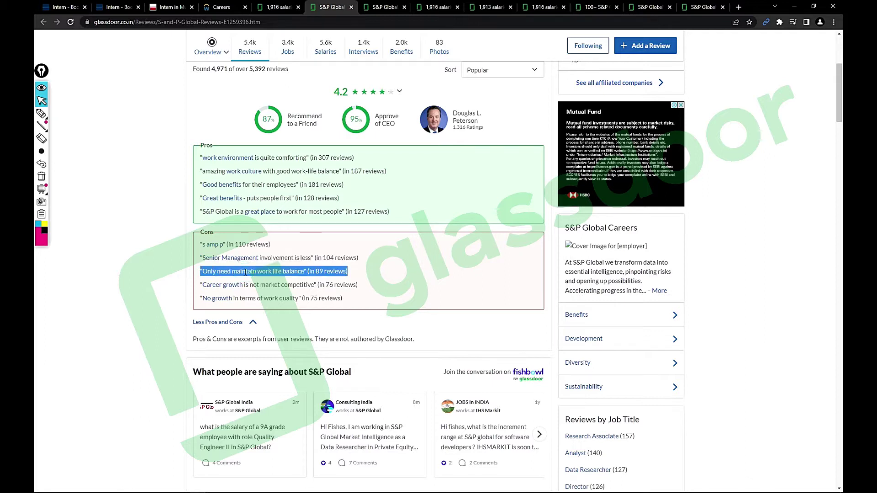
pyautogui.tripleClick(278, 284)
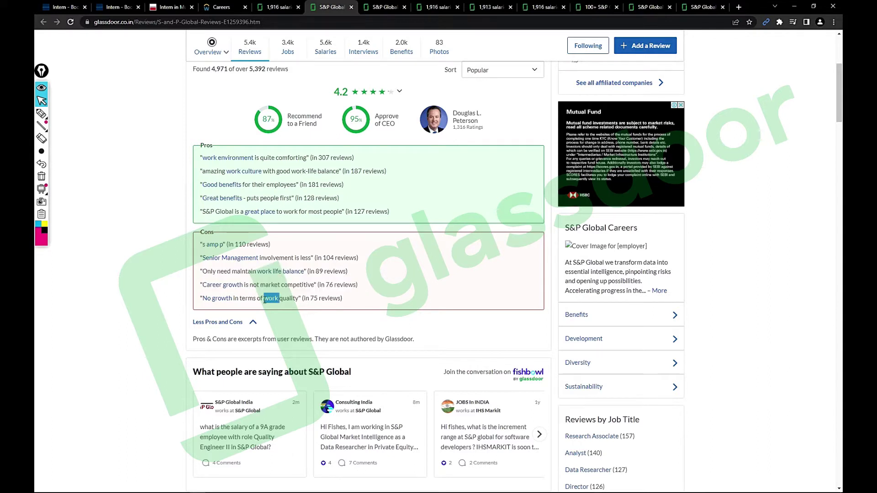
pyautogui.tripleClick(264, 299)
pyautogui.click(383, 298)
pyautogui.click(399, 92)
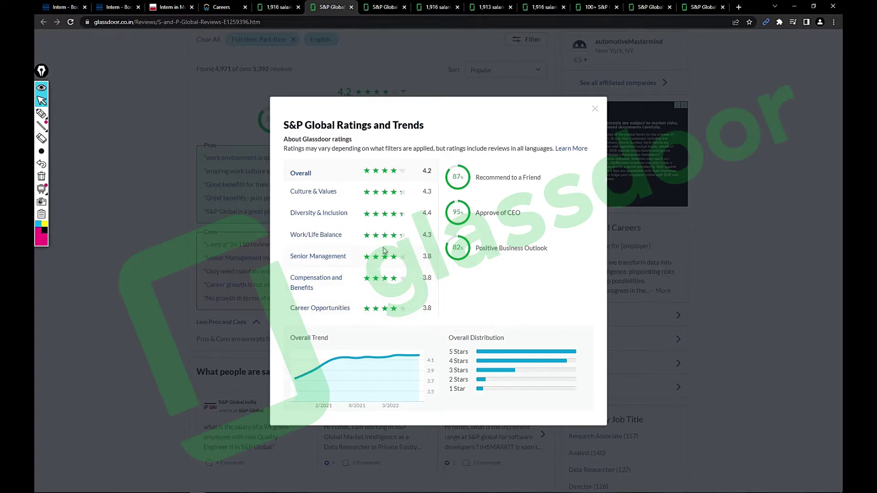
pyautogui.click(595, 111)
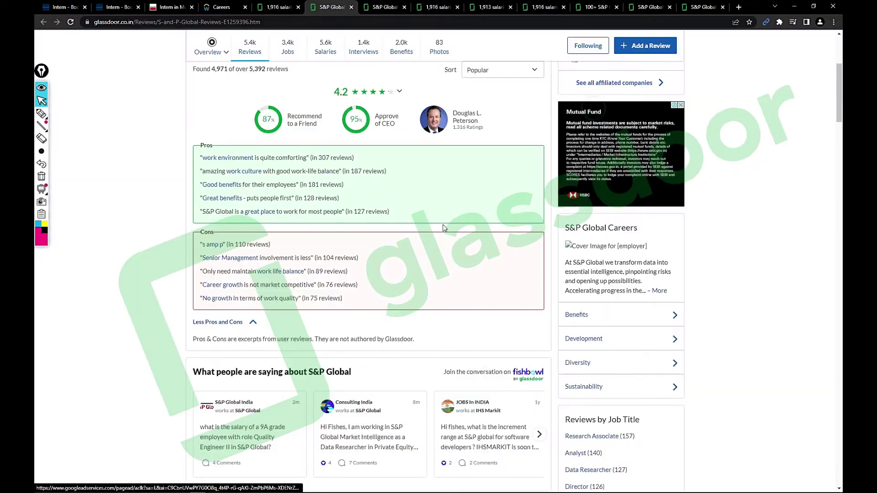
pyautogui.scroll(2, 470, 192)
# Sort reviews by Most Recent and underline the below-market compensation con in pink
pyautogui.click(505, 196)
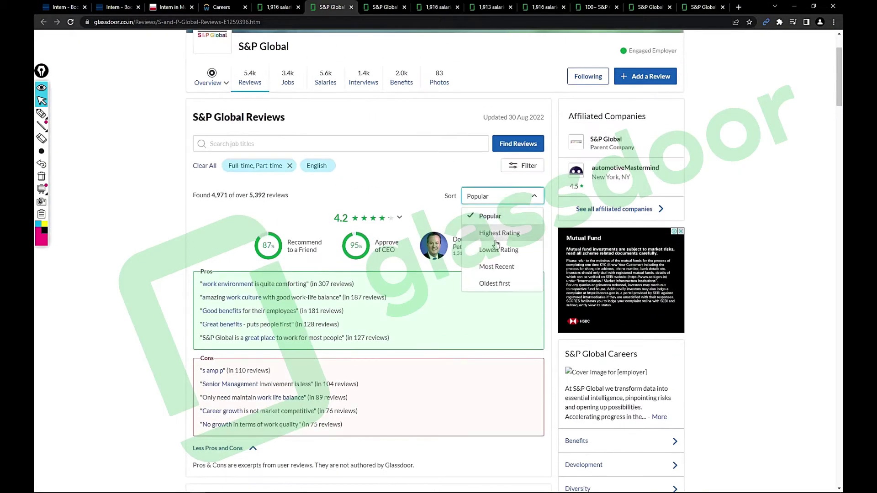
pyautogui.click(494, 268)
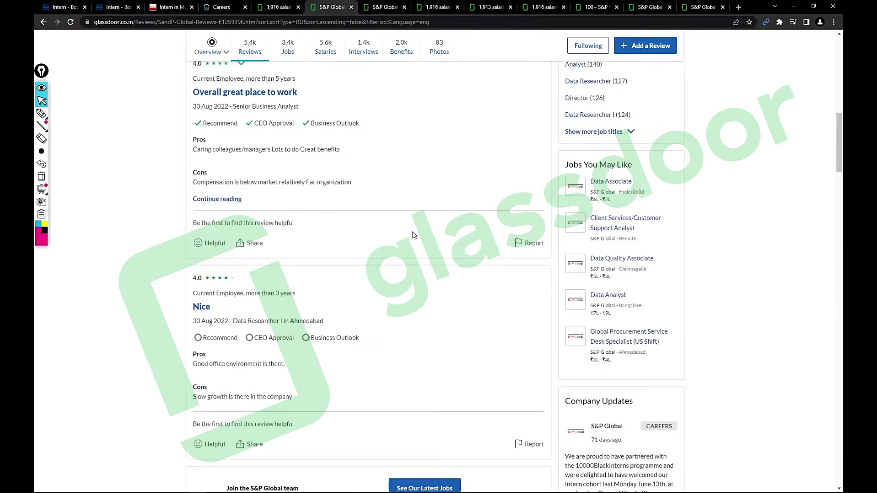
pyautogui.scroll(3, 396, 231)
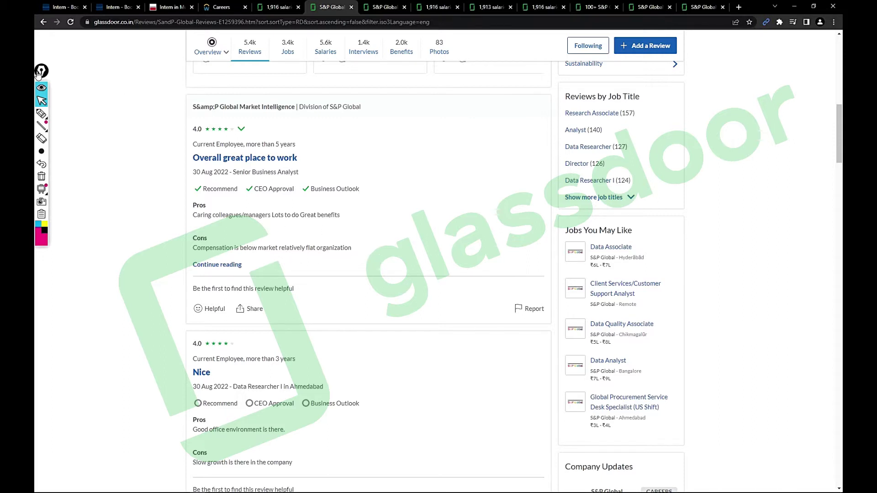
pyautogui.click(41, 113)
pyautogui.moveTo(253, 260); pyautogui.dragTo(339, 263)
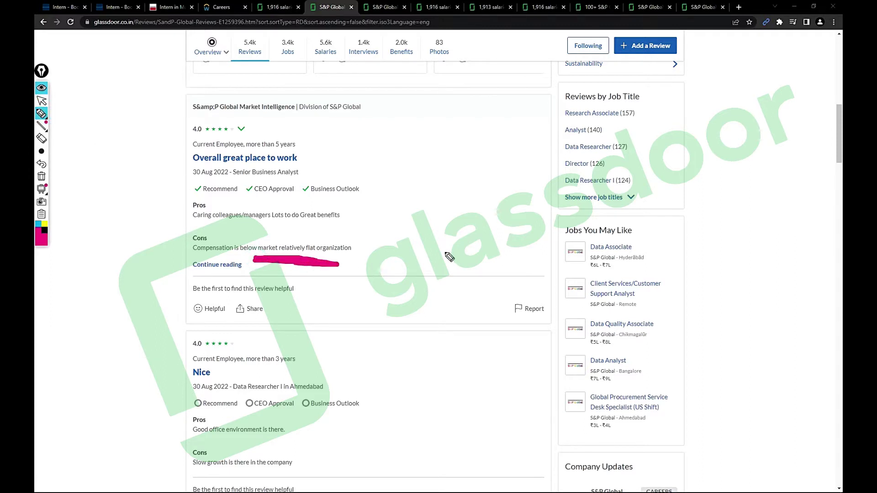
# Handwrite and circle 4.3 in pink, then clear all the ink
pyautogui.moveTo(432, 216)
pyautogui.mouseDown()
pyautogui.moveTo(453, 244)
pyautogui.moveTo(446, 256)
pyautogui.mouseUp()
pyautogui.click(461, 231)
pyautogui.moveTo(471, 218); pyautogui.dragTo(480, 253)
pyautogui.moveTo(413, 187); pyautogui.dragTo(489, 187)
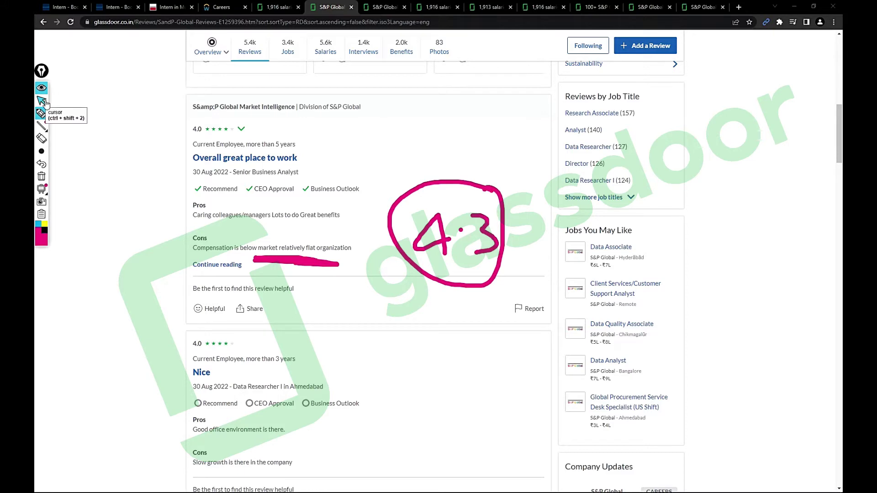
pyautogui.click(41, 176)
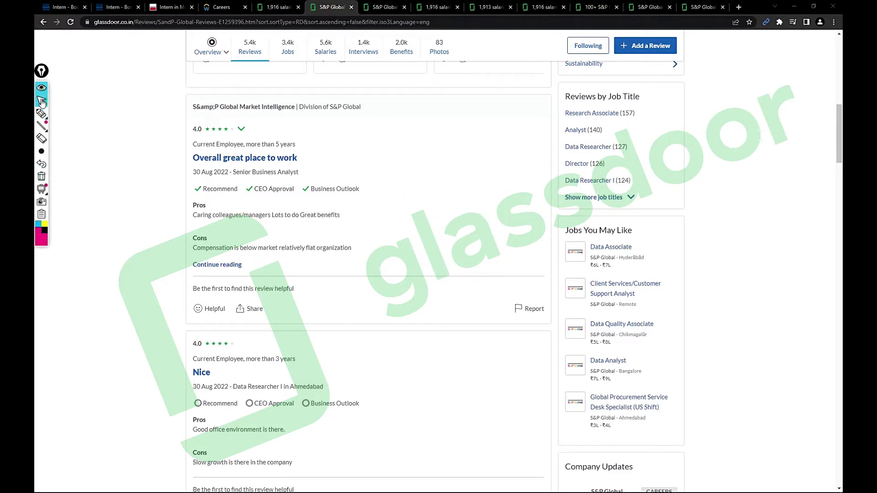
pyautogui.scroll(-2, 462, 333)
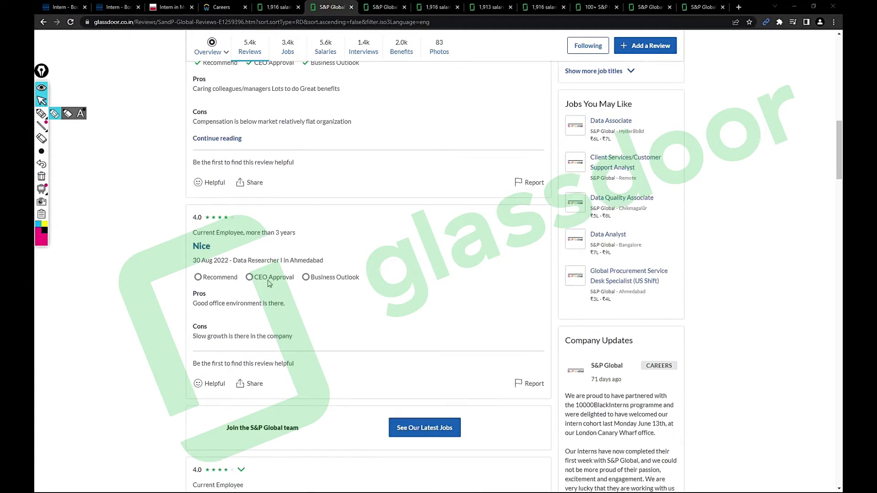
pyautogui.moveTo(288, 307); pyautogui.dragTo(192, 306)
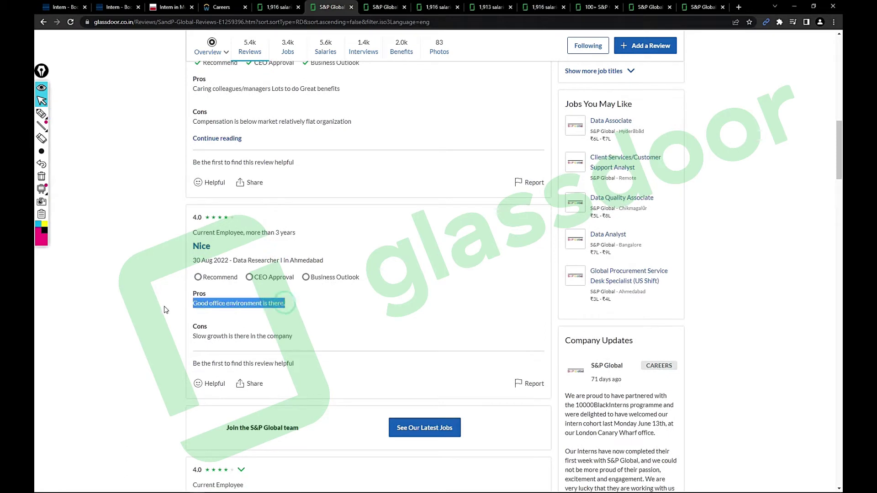
pyautogui.tripleClick(311, 336)
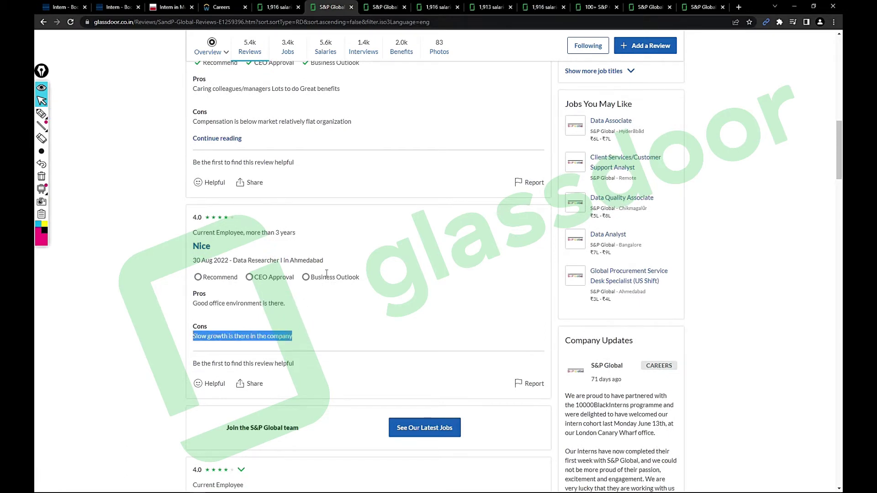
pyautogui.scroll(-2, 302, 314)
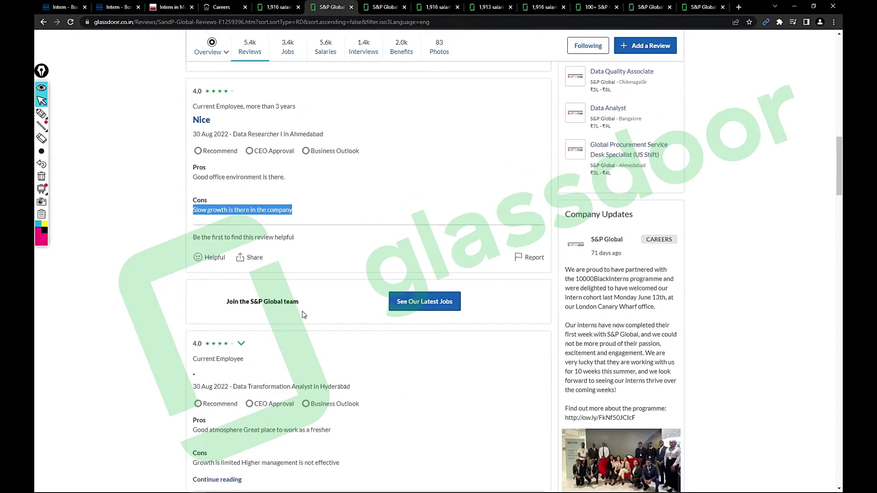
pyautogui.scroll(-2, 304, 312)
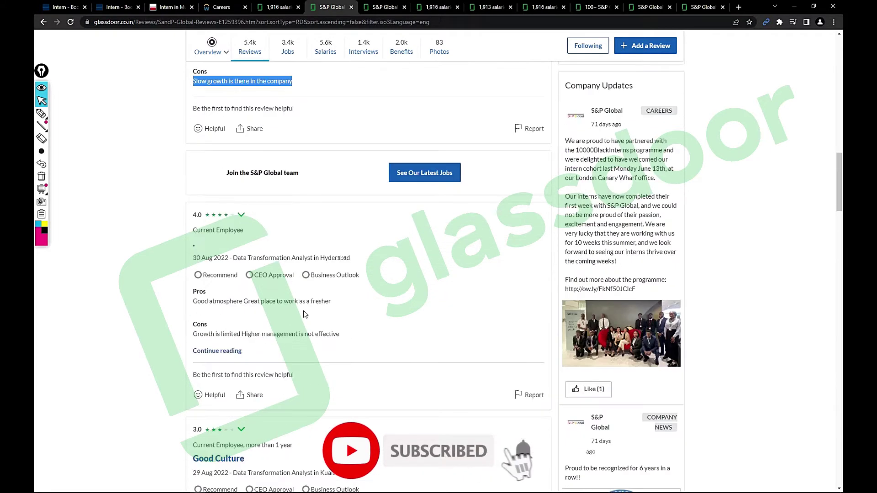
pyautogui.scroll(-1, 304, 314)
pyautogui.moveTo(345, 264); pyautogui.dragTo(175, 274)
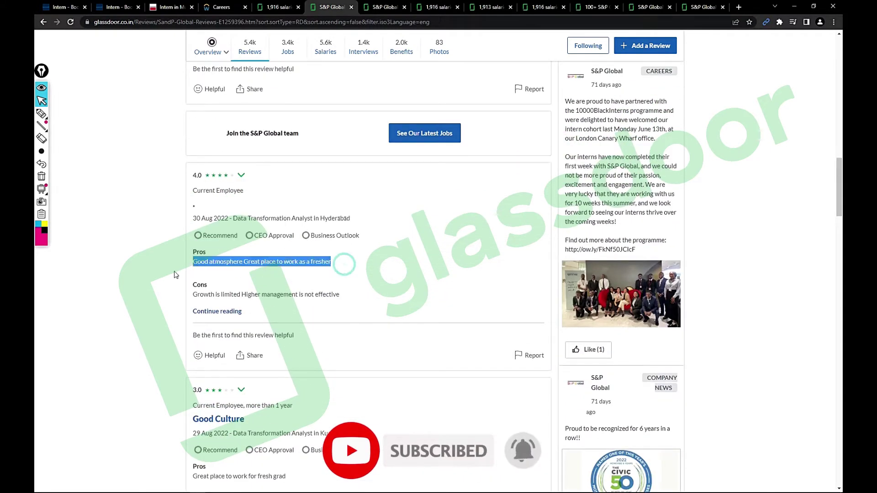
pyautogui.moveTo(347, 295); pyautogui.dragTo(184, 304)
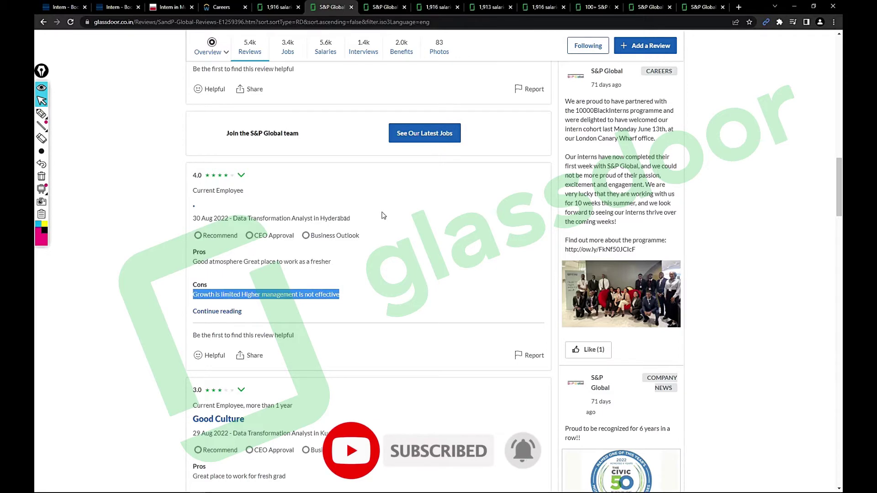
pyautogui.scroll(-3, 383, 215)
pyautogui.moveTo(302, 269); pyautogui.dragTo(184, 271)
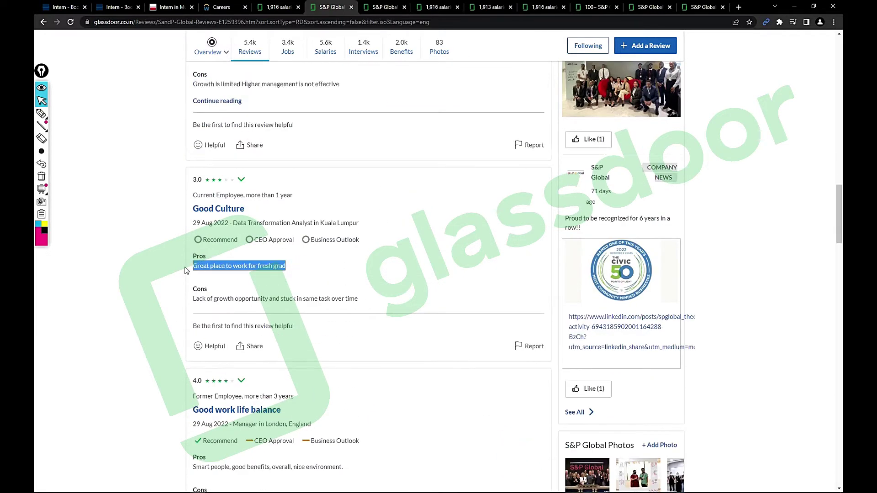
pyautogui.moveTo(401, 306); pyautogui.dragTo(172, 310)
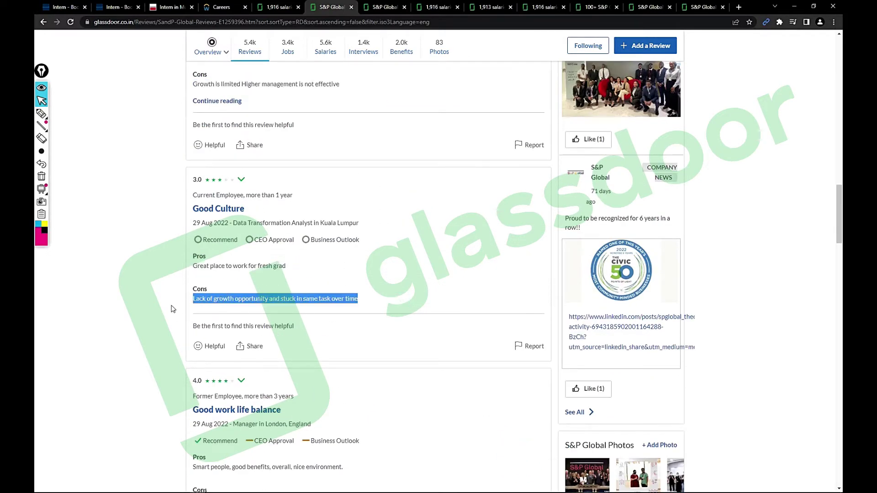
pyautogui.scroll(-1, 405, 262)
pyautogui.scroll(-4, 402, 265)
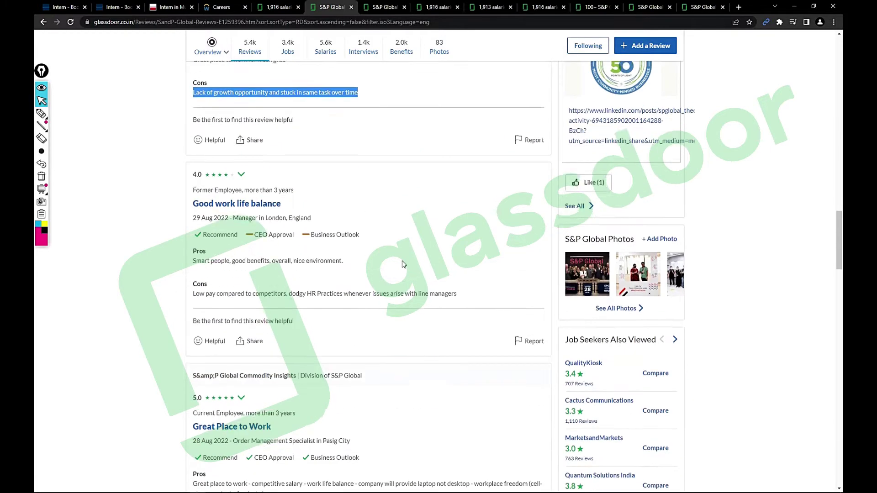
pyautogui.scroll(-3, 402, 265)
pyautogui.scroll(-2, 402, 265)
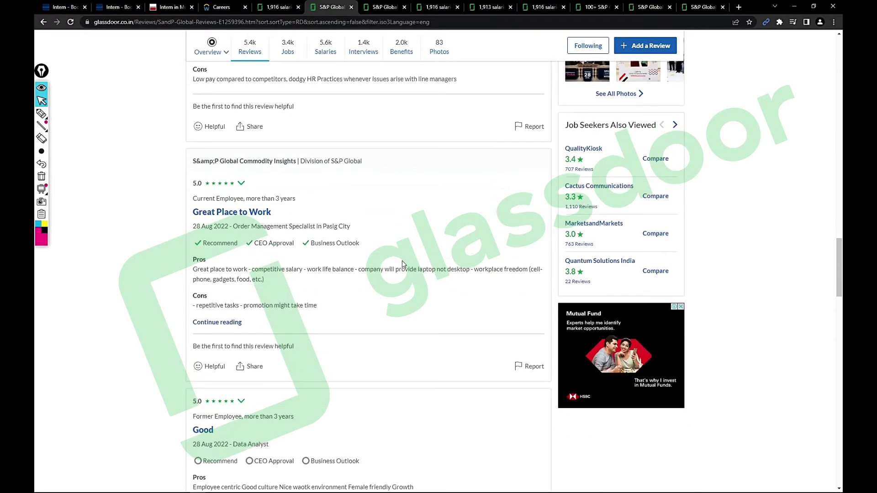
pyautogui.scroll(-3, 402, 265)
pyautogui.scroll(-1, 403, 264)
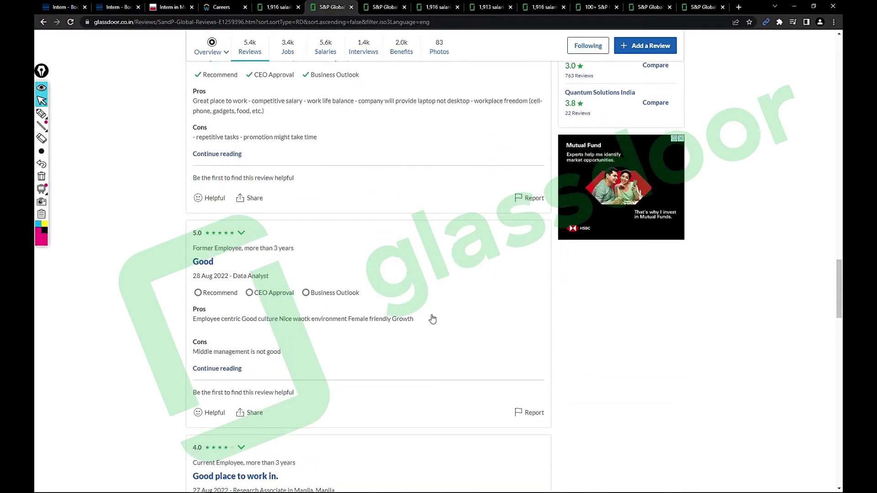
pyautogui.moveTo(433, 319); pyautogui.dragTo(154, 323)
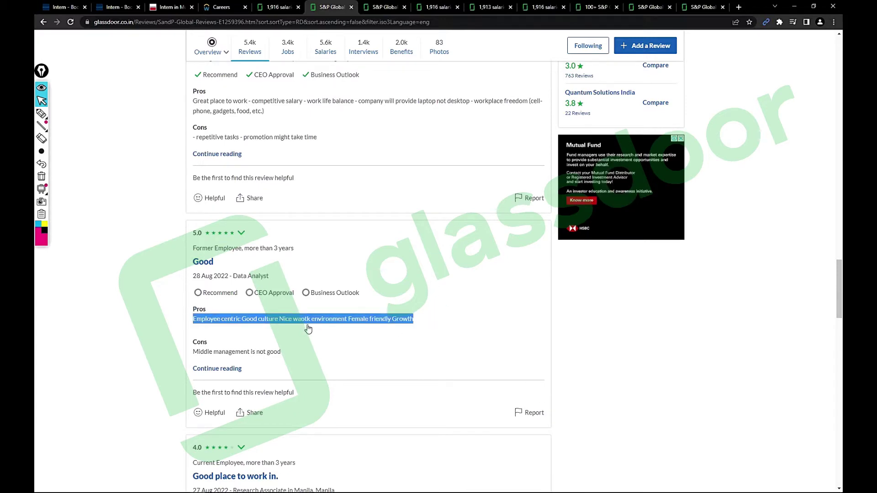
pyautogui.scroll(-2, 423, 327)
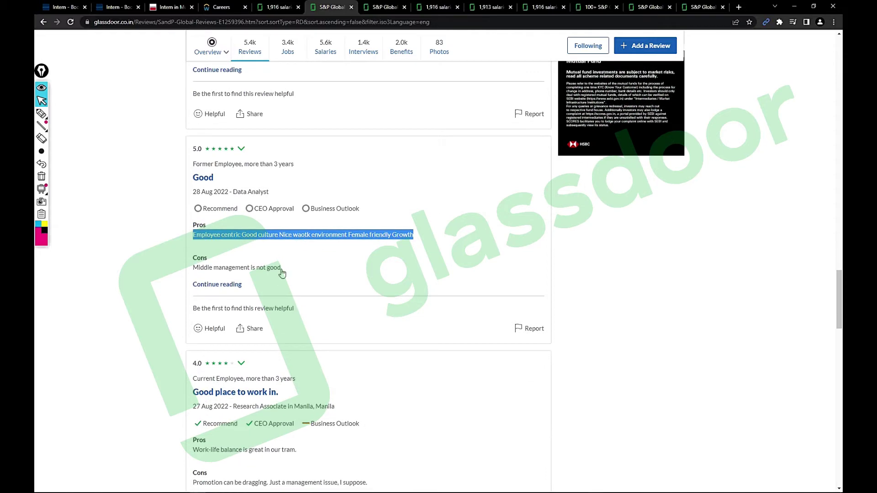
pyautogui.moveTo(298, 275); pyautogui.dragTo(139, 290)
pyautogui.click(156, 283)
pyautogui.scroll(-1, 155, 284)
pyautogui.scroll(-2, 156, 283)
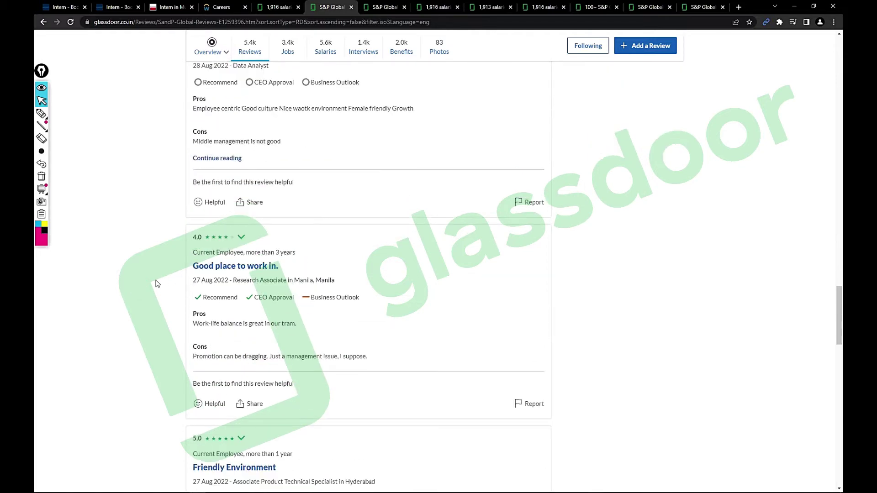
pyautogui.scroll(-2, 156, 284)
pyautogui.scroll(-2, 156, 283)
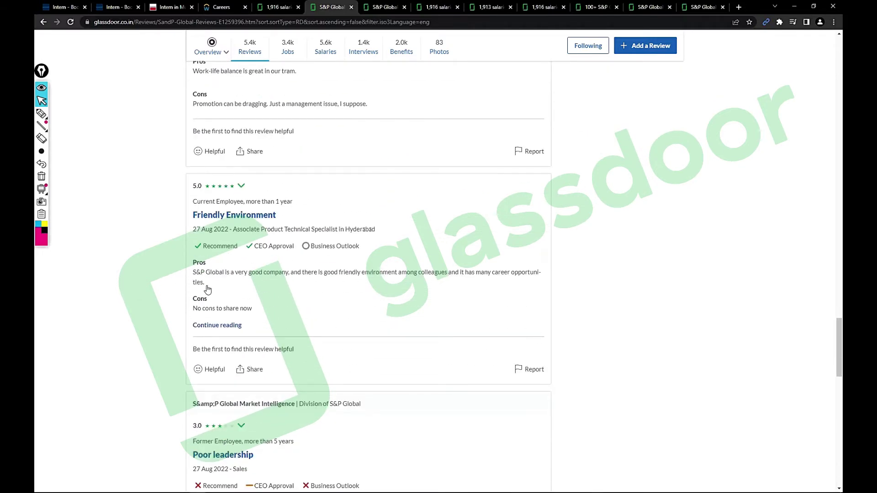
pyautogui.moveTo(204, 286); pyautogui.dragTo(190, 274)
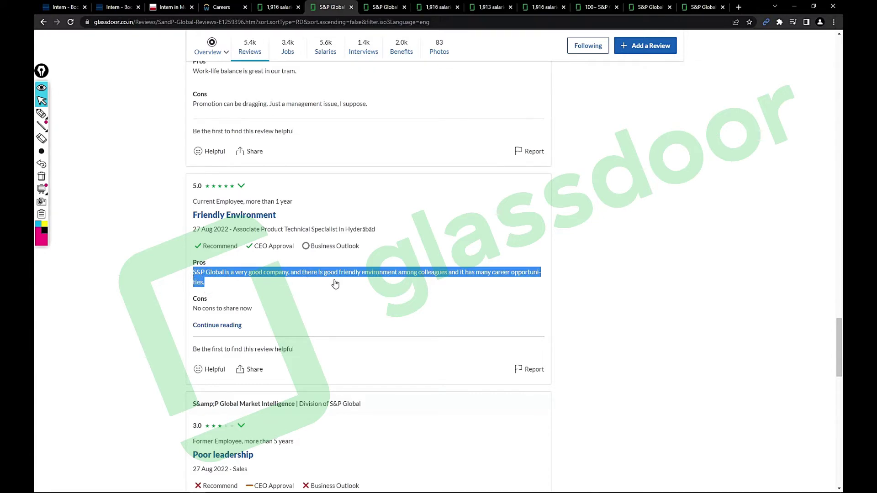
pyautogui.scroll(-4, 332, 297)
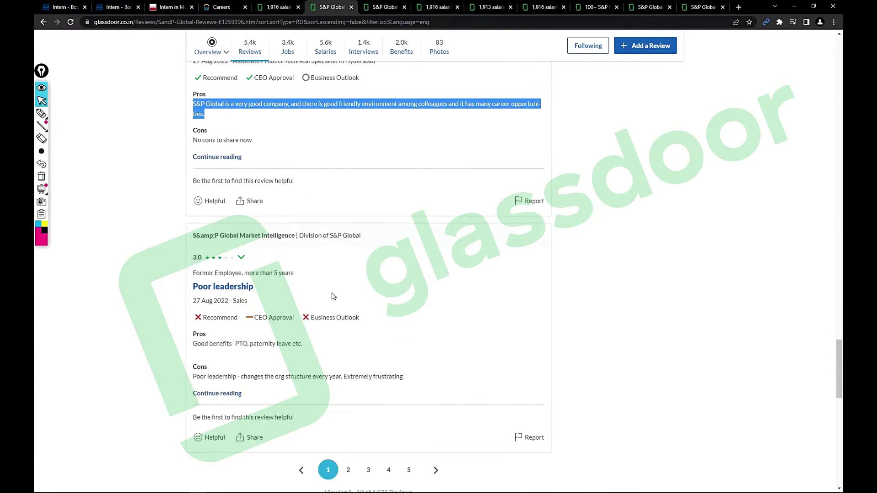
pyautogui.moveTo(311, 305); pyautogui.dragTo(185, 313)
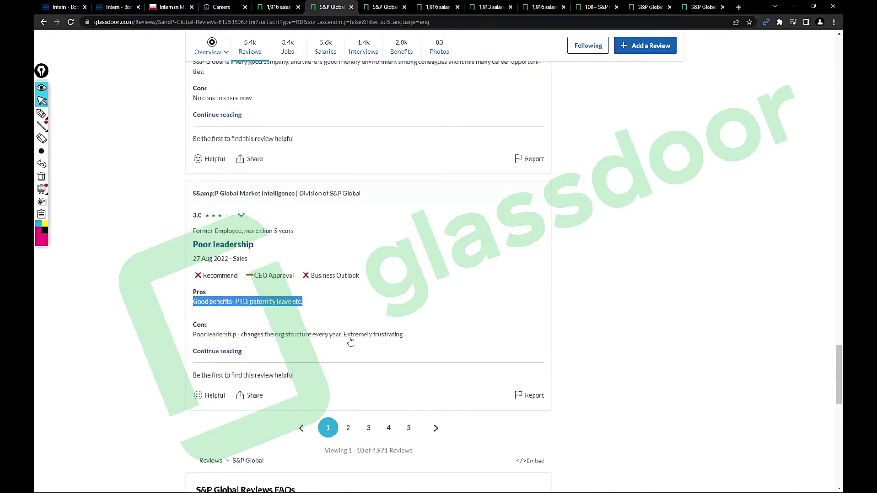
pyautogui.scroll(-4, 367, 263)
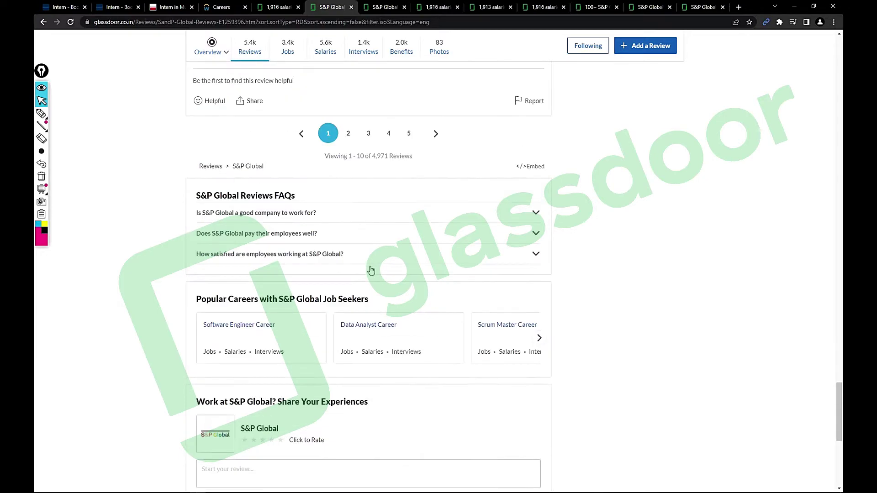
pyautogui.scroll(3, 371, 270)
pyautogui.scroll(5, 371, 270)
pyautogui.scroll(6, 370, 271)
pyautogui.scroll(5, 370, 271)
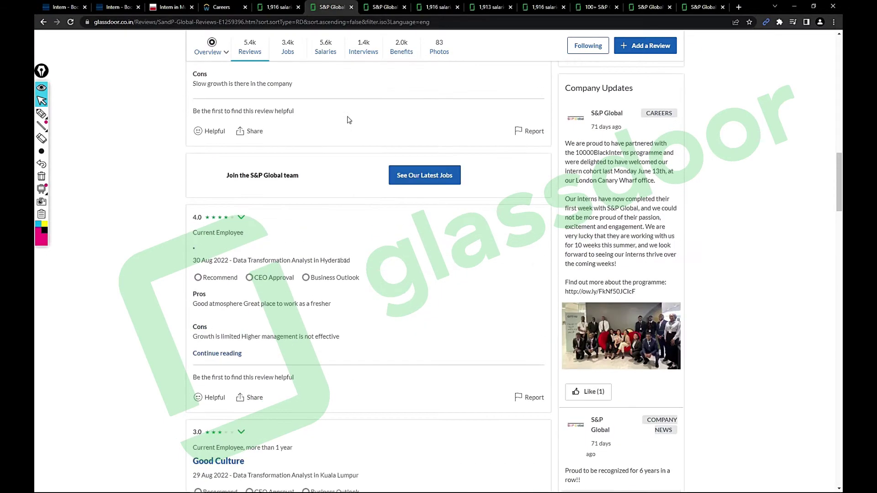
# Open S&P Global's Glassdoor Jobs listings for India, then return to the Workday careers tab
pyautogui.click(286, 55)
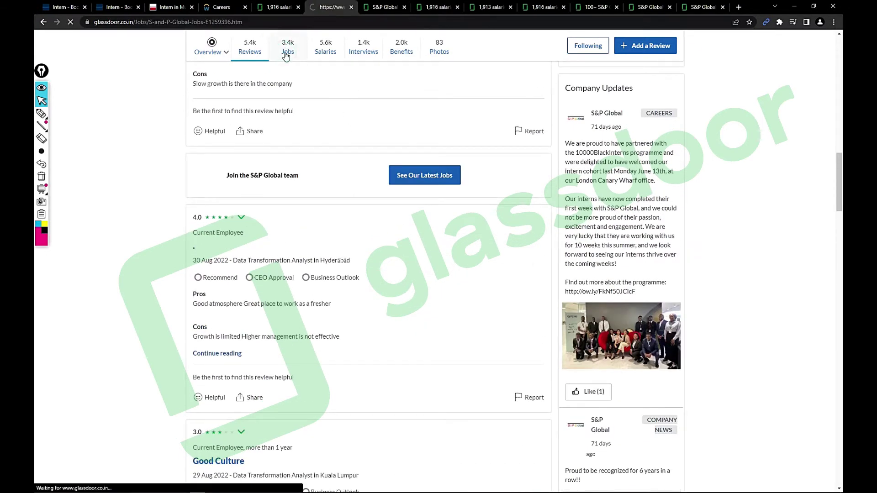
pyautogui.scroll(-2, 334, 274)
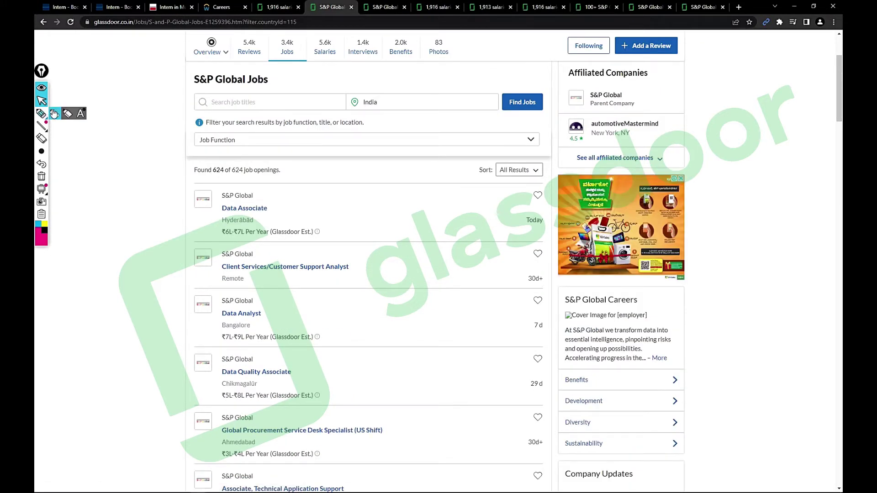
pyautogui.click(167, 7)
pyautogui.click(222, 7)
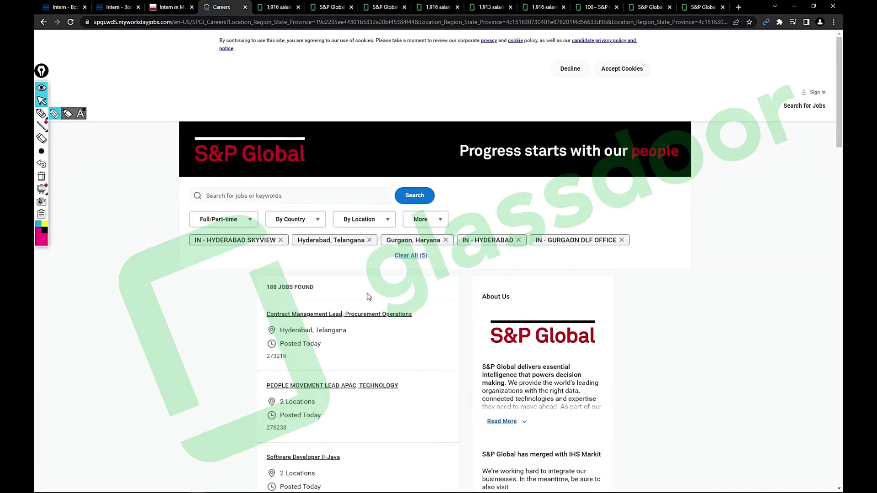
pyautogui.scroll(-5, 367, 296)
pyautogui.scroll(5, 367, 296)
# Circle '188 JOBS FOUND' in pink and handwrite 188+ beside it
pyautogui.click(55, 113)
pyautogui.moveTo(257, 297); pyautogui.dragTo(270, 298)
pyautogui.moveTo(405, 281)
pyautogui.mouseDown()
pyautogui.moveTo(409, 303)
pyautogui.moveTo(431, 281)
pyautogui.moveTo(446, 301)
pyautogui.moveTo(456, 280)
pyautogui.moveTo(475, 307)
pyautogui.mouseUp()
pyautogui.moveTo(452, 295); pyautogui.dragTo(477, 288)
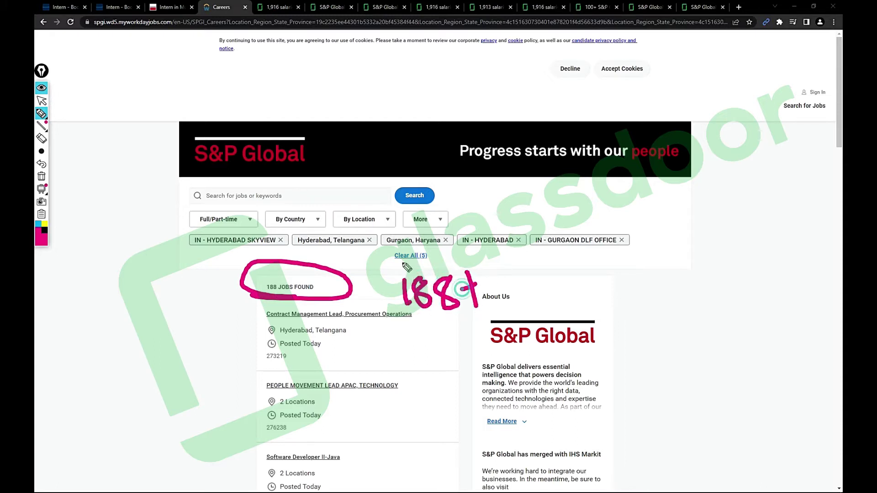
pyautogui.click(43, 102)
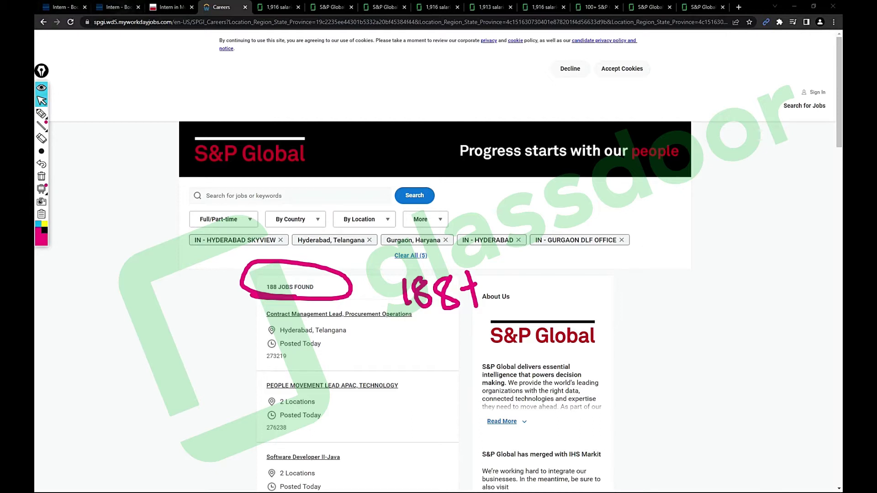
# Move between the Glassdoor jobs and salaries tabs to reach S&P Global's salary list
pyautogui.click(317, 6)
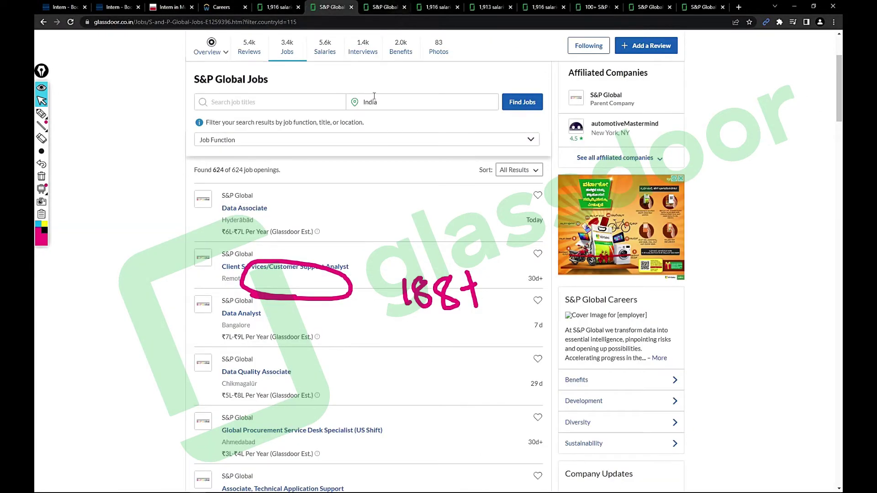
pyautogui.scroll(3, 336, 123)
pyautogui.click(320, 164)
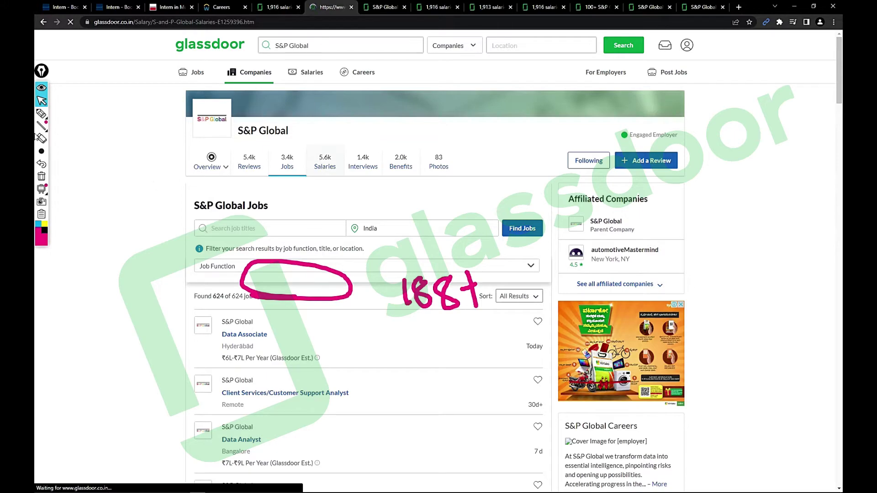
pyautogui.scroll(-1, 321, 254)
pyautogui.scroll(-4, 321, 251)
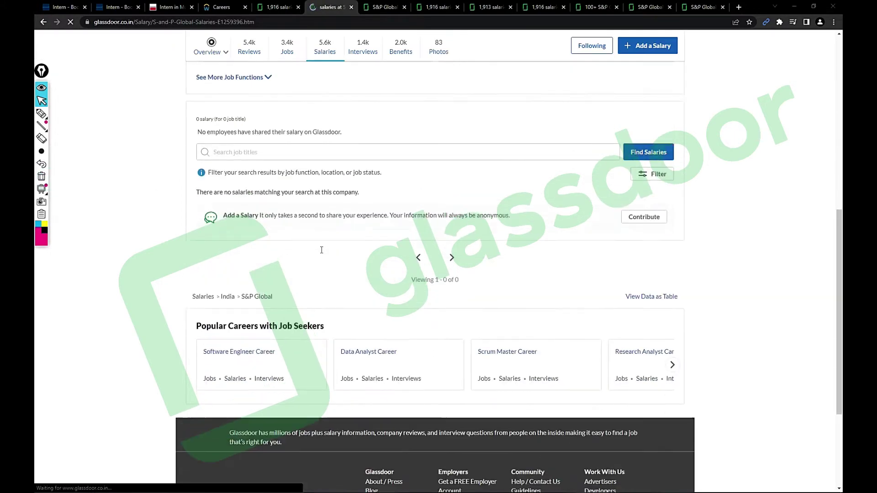
pyautogui.scroll(2, 319, 251)
pyautogui.scroll(1, 317, 251)
pyautogui.click(377, 8)
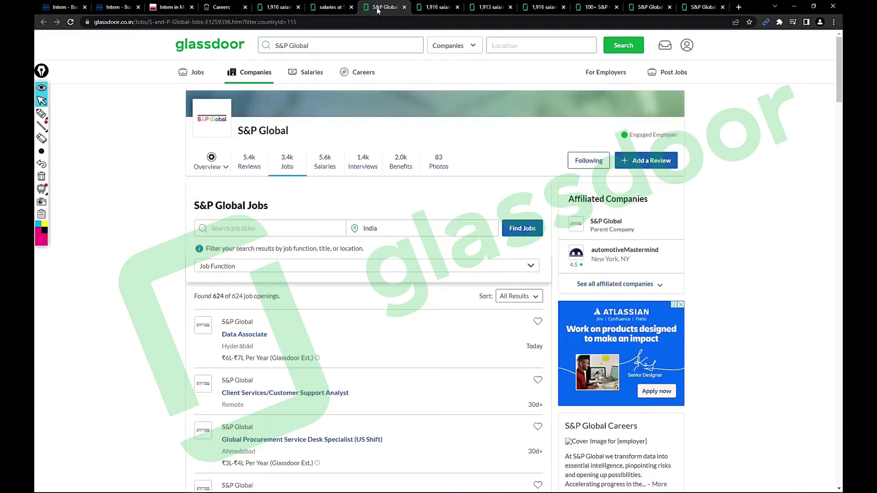
pyautogui.click(436, 7)
pyautogui.scroll(5, 256, 295)
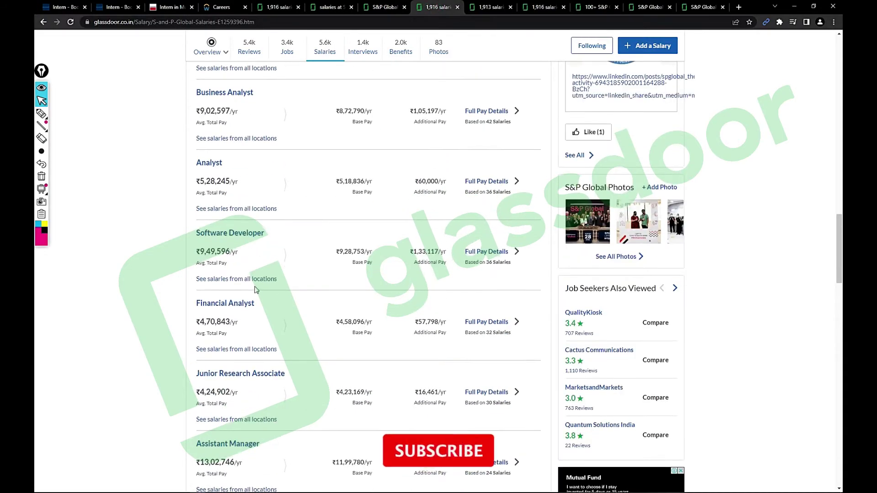
pyautogui.scroll(4, 254, 285)
pyautogui.scroll(4, 251, 279)
pyautogui.scroll(5, 251, 277)
pyautogui.scroll(3, 251, 276)
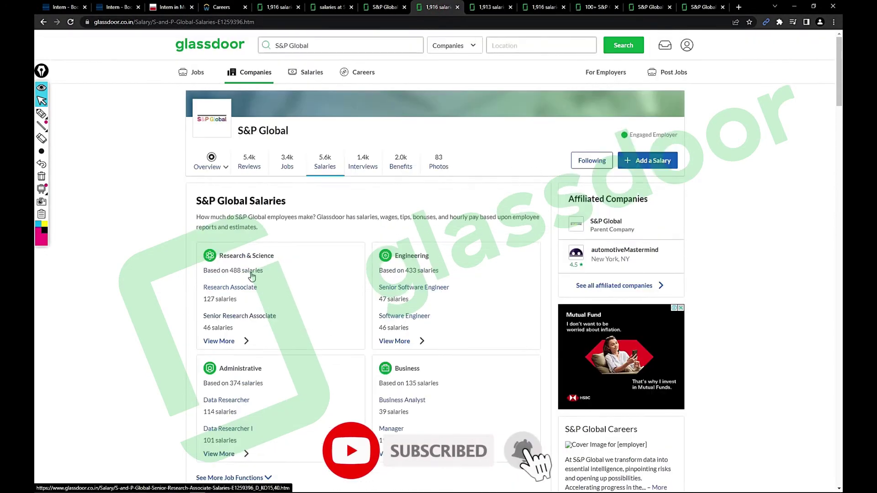
pyautogui.scroll(-4, 251, 276)
pyautogui.scroll(-2, 250, 275)
# Highlight Research Associate ₹6,47,049, Data Researcher ₹4,16,339 and Data Researcher I ₹3,96,531 pay
pyautogui.doubleClick(251, 133)
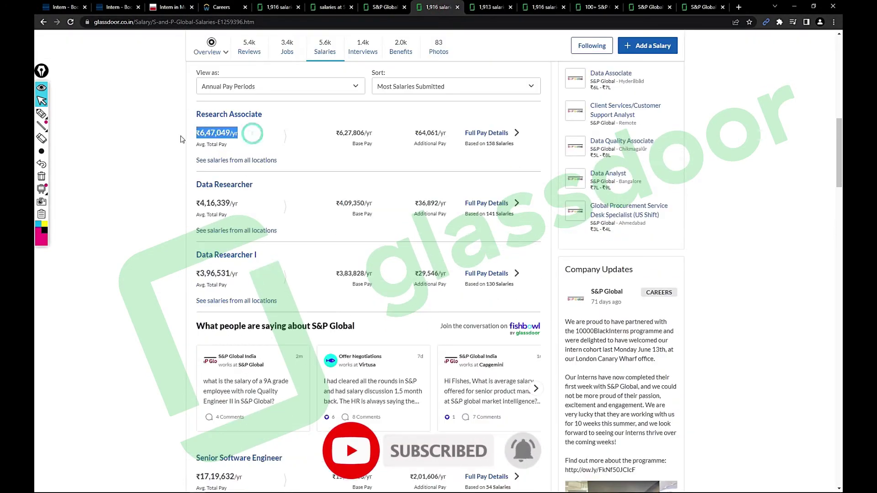
pyautogui.click(127, 206)
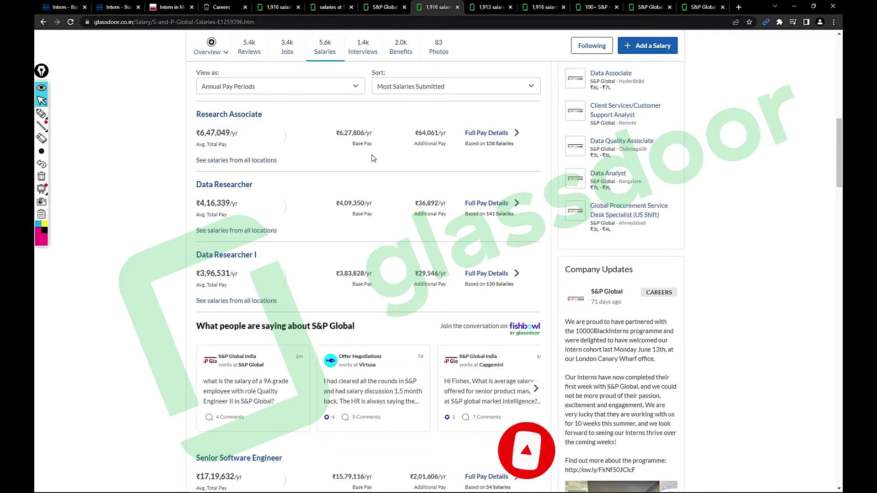
pyautogui.tripleClick(455, 133)
pyautogui.click(113, 251)
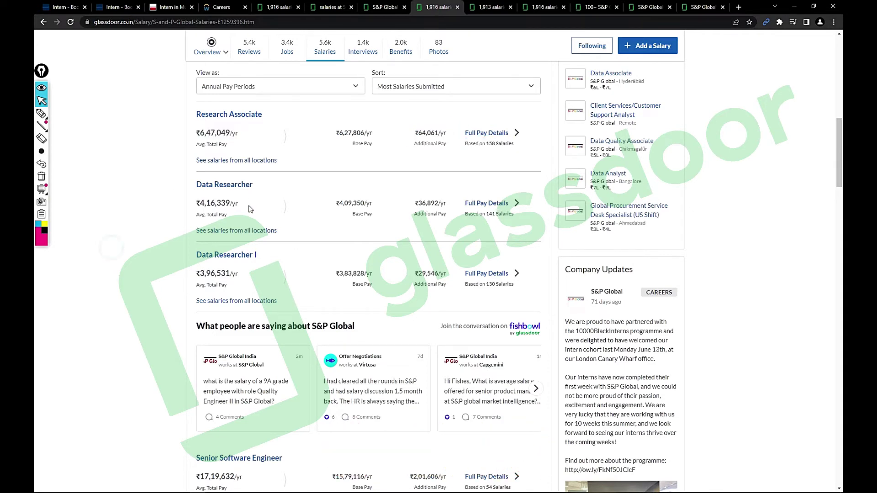
pyautogui.doubleClick(250, 205)
pyautogui.click(117, 274)
pyautogui.scroll(-2, 117, 278)
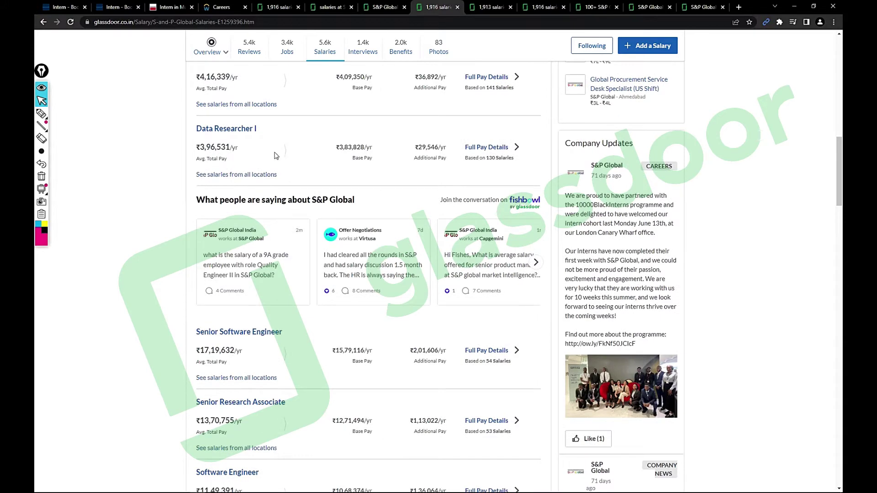
pyautogui.doubleClick(259, 149)
pyautogui.click(115, 229)
pyautogui.scroll(-3, 116, 231)
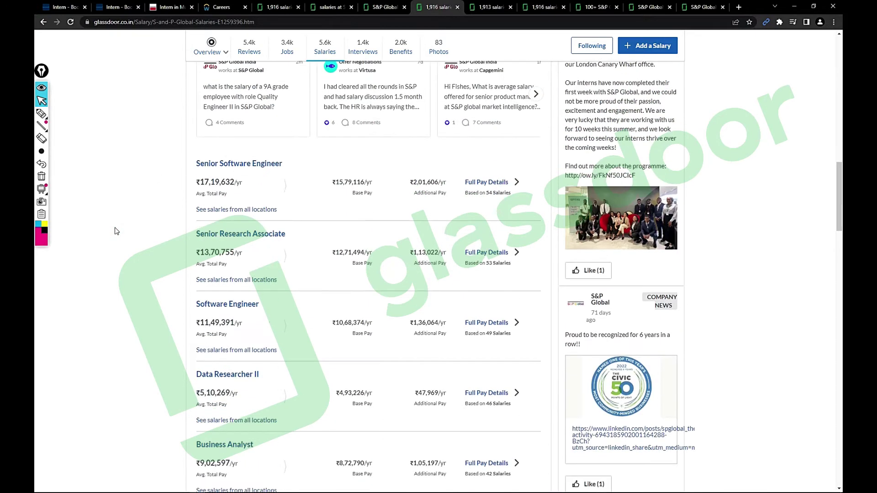
pyautogui.doubleClick(257, 186)
pyautogui.click(153, 237)
pyautogui.scroll(-2, 157, 233)
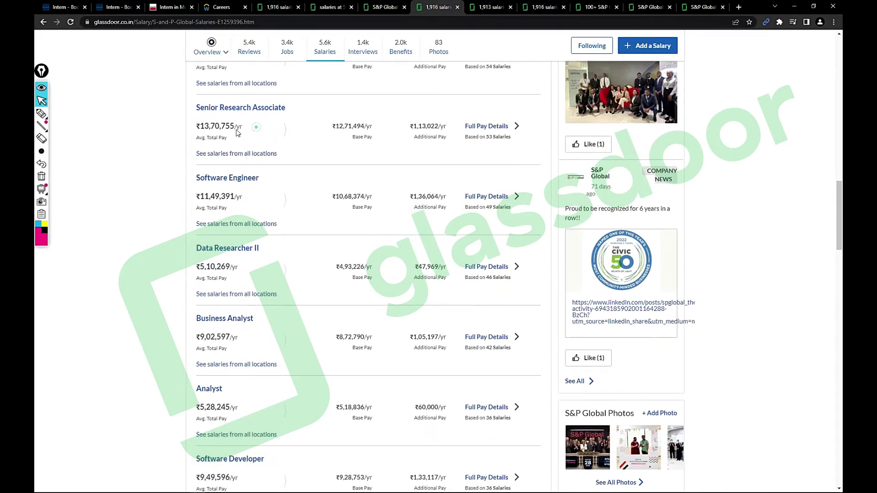
# Highlight Software Engineer ₹11,49,391, Analyst ₹5,28,245 and Product Manager ₹15,00,000 pay, then view 1,913 salaries
pyautogui.doubleClick(237, 133)
pyautogui.click(124, 188)
pyautogui.scroll(-2, 123, 190)
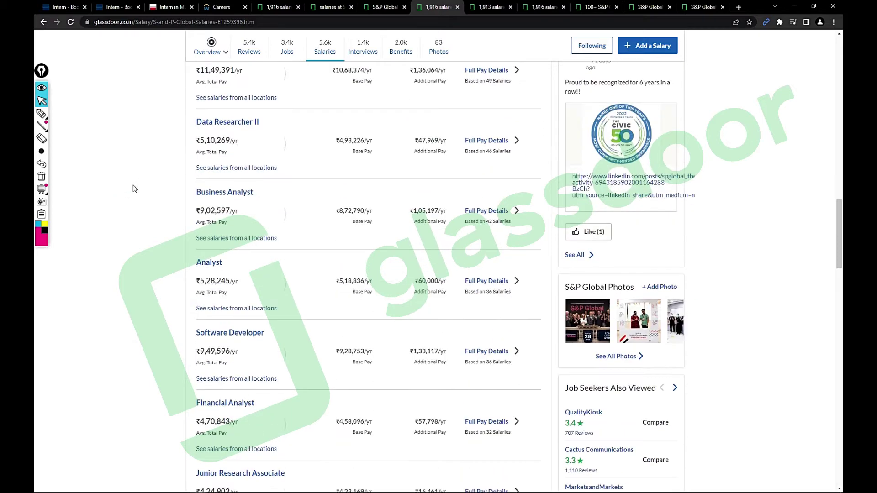
pyautogui.scroll(1, 135, 188)
pyautogui.doubleClick(259, 113)
pyautogui.click(124, 189)
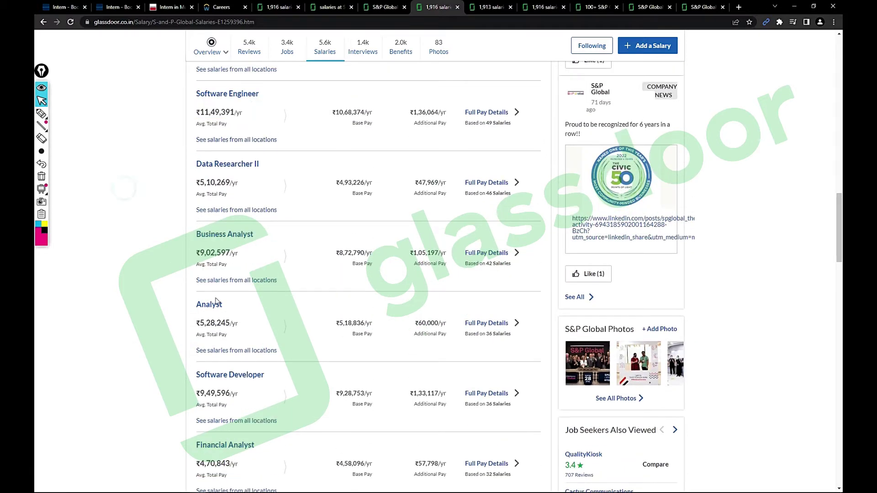
pyautogui.doubleClick(245, 321)
pyautogui.click(146, 286)
pyautogui.scroll(-3, 145, 284)
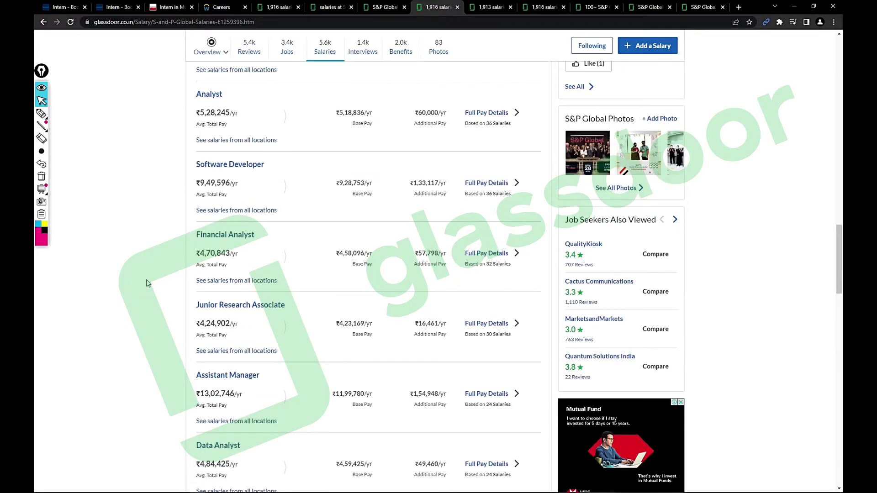
pyautogui.scroll(-3, 146, 283)
pyautogui.scroll(-1, 149, 282)
pyautogui.scroll(-1, 151, 278)
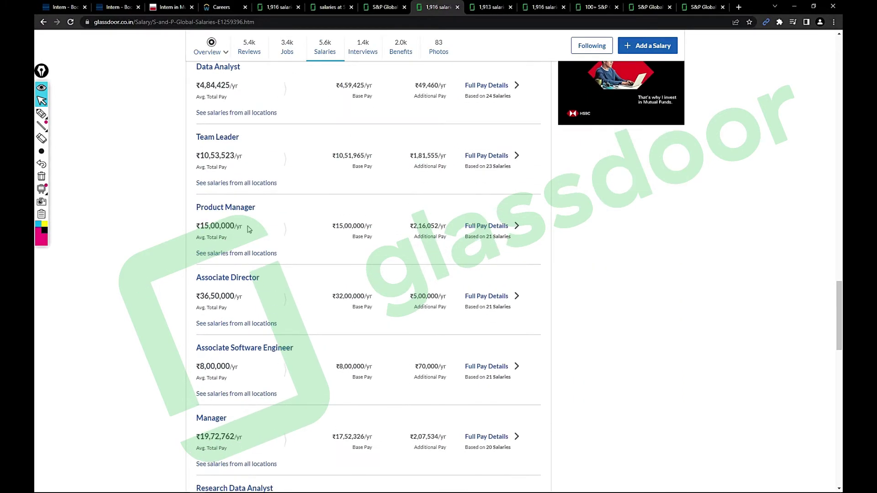
pyautogui.doubleClick(227, 225)
pyautogui.click(118, 283)
pyautogui.scroll(-3, 163, 295)
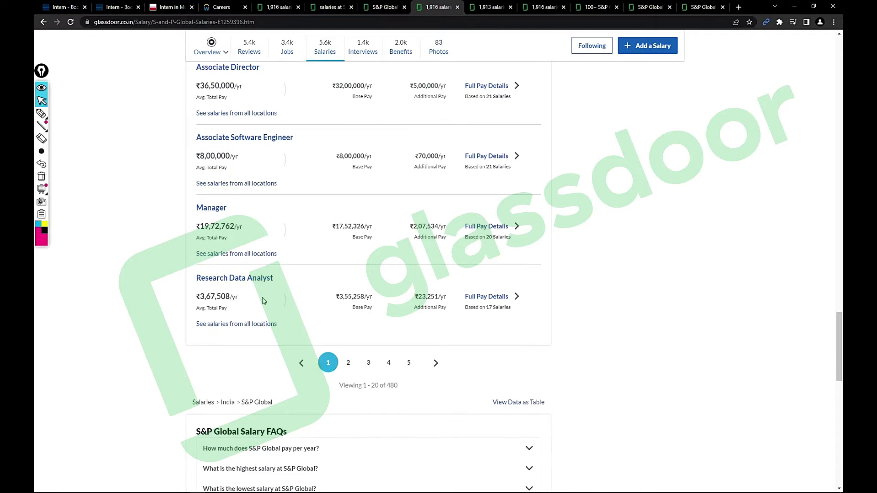
pyautogui.moveTo(262, 301); pyautogui.dragTo(190, 301)
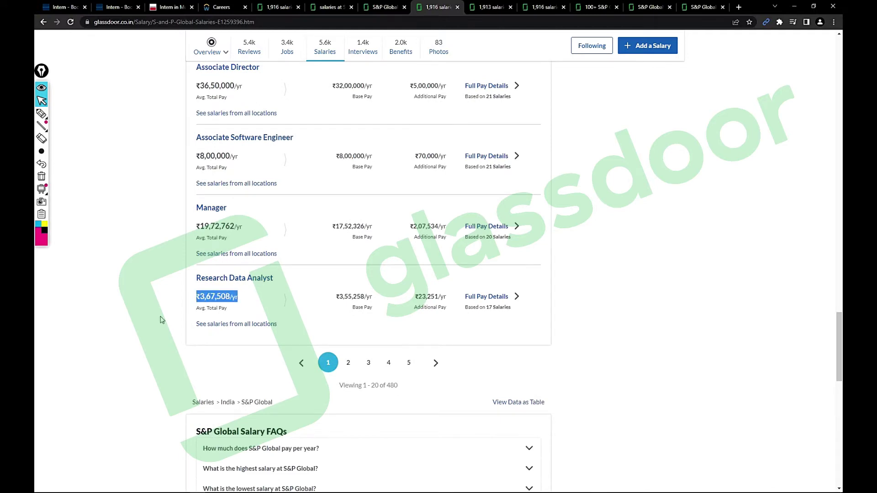
pyautogui.moveTo(253, 226); pyautogui.dragTo(195, 228)
pyautogui.click(143, 268)
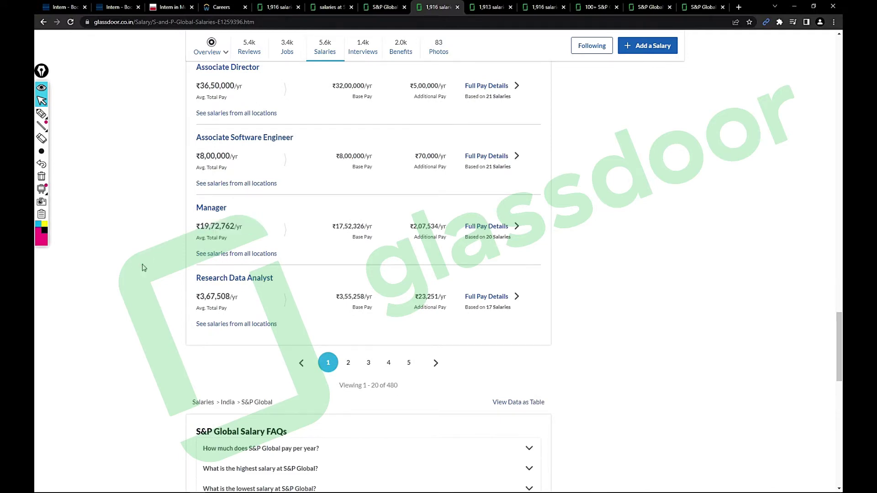
pyautogui.scroll(2, 158, 269)
pyautogui.moveTo(253, 256); pyautogui.dragTo(195, 258)
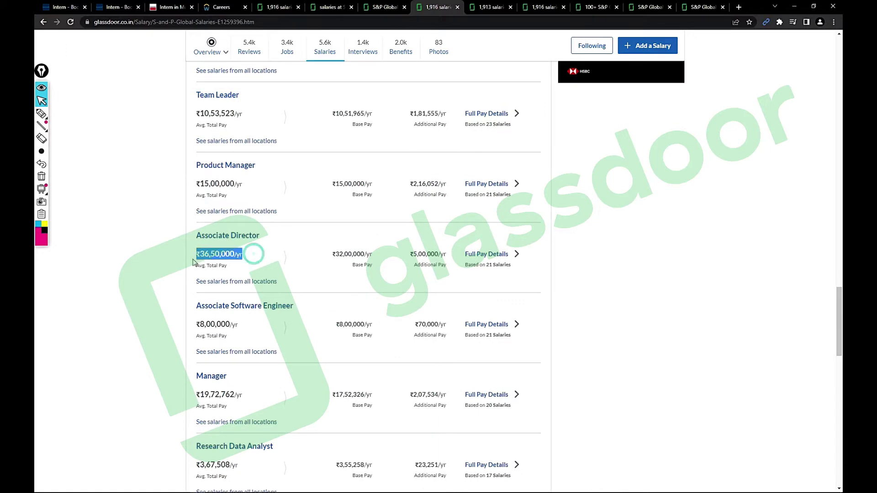
pyautogui.scroll(1, 142, 281)
pyautogui.scroll(3, 140, 283)
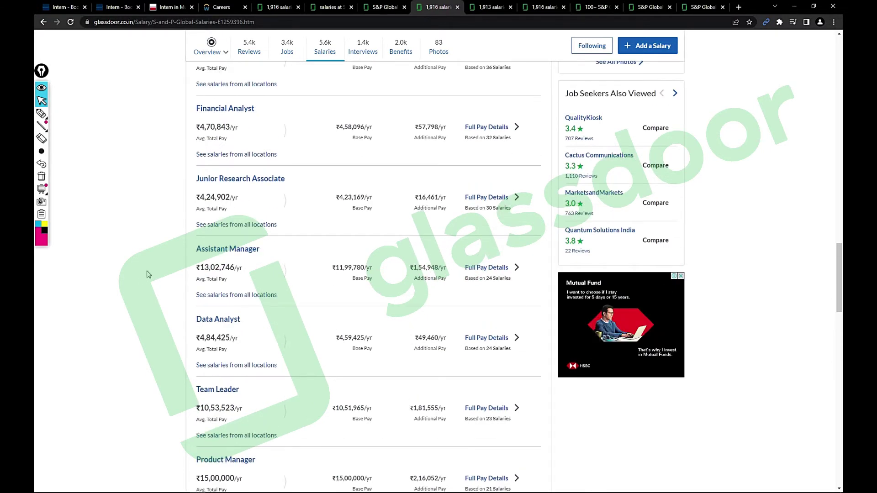
pyautogui.click(482, 7)
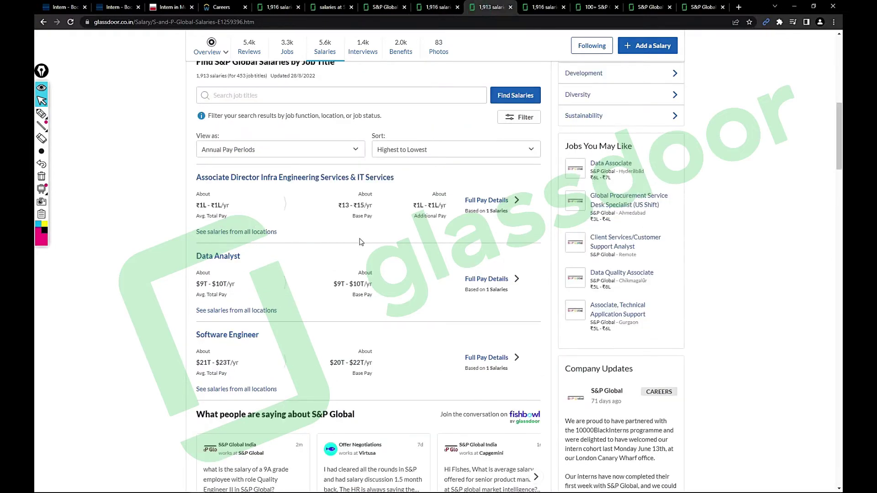
pyautogui.scroll(2, 360, 241)
pyautogui.scroll(-3, 360, 240)
pyautogui.scroll(-5, 361, 242)
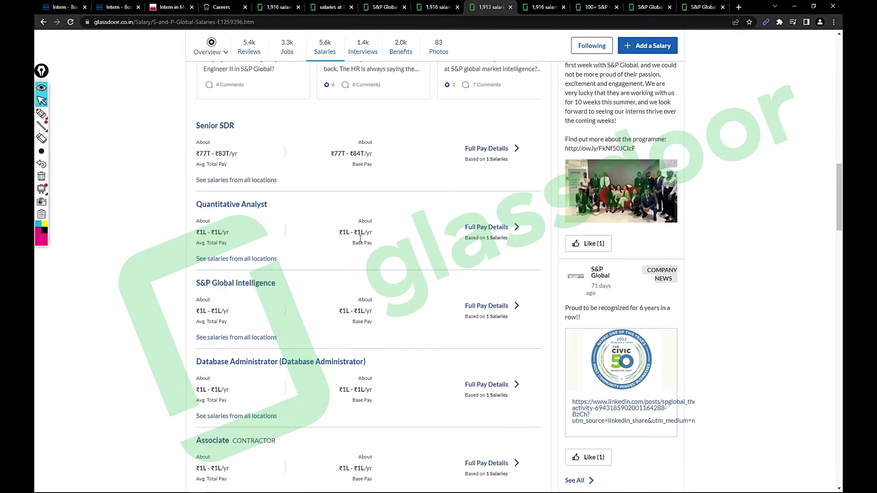
pyautogui.scroll(-4, 359, 242)
pyautogui.scroll(-2, 361, 242)
pyautogui.scroll(-5, 359, 241)
pyautogui.scroll(-8, 360, 241)
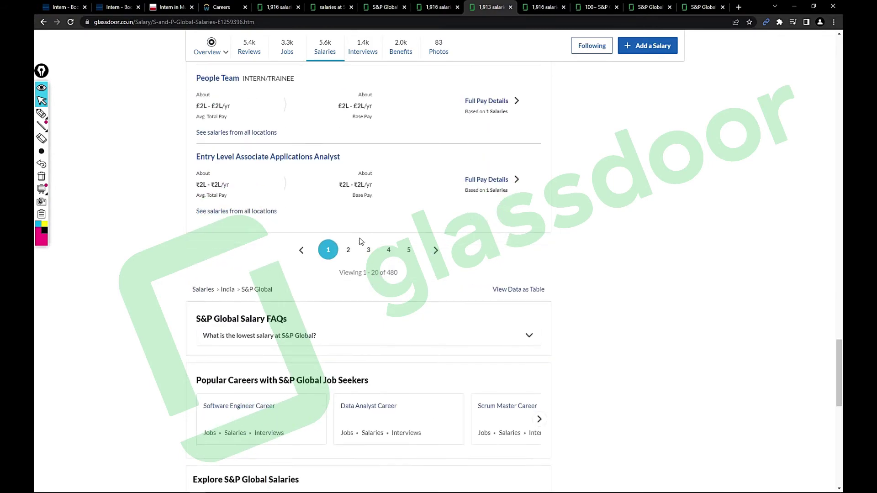
pyautogui.scroll(-3, 360, 242)
pyautogui.scroll(13, 359, 241)
pyautogui.scroll(8, 360, 241)
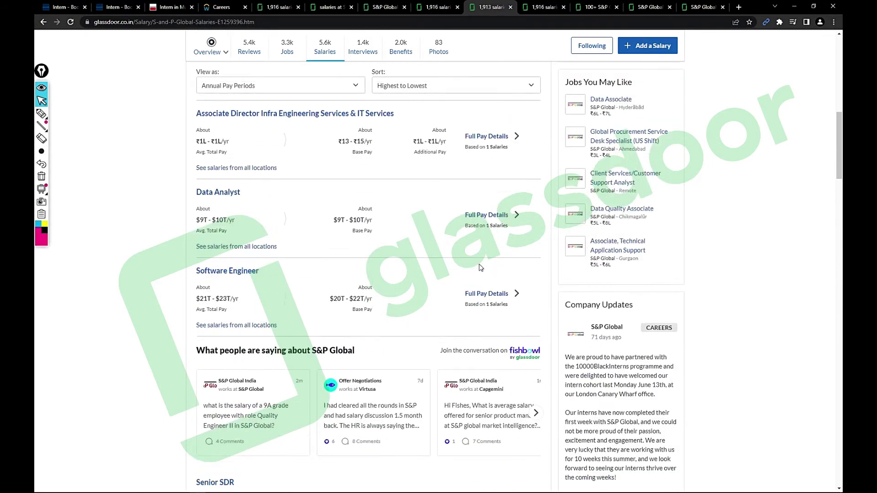
pyautogui.scroll(5, 480, 268)
pyautogui.scroll(-1, 459, 336)
# Check the salary sort orders, then switch browser tabs toward S&P Global's interviews page
pyautogui.click(459, 360)
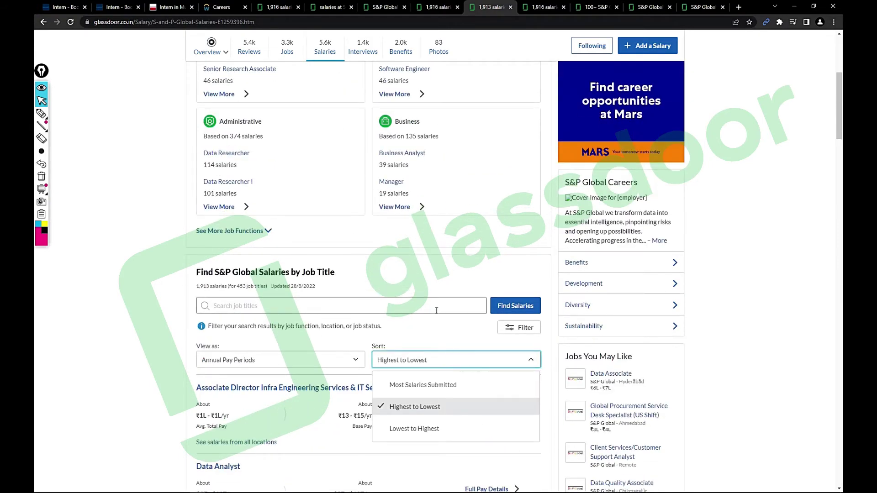
pyautogui.scroll(2, 458, 360)
pyautogui.scroll(2, 481, 206)
pyautogui.click(538, 7)
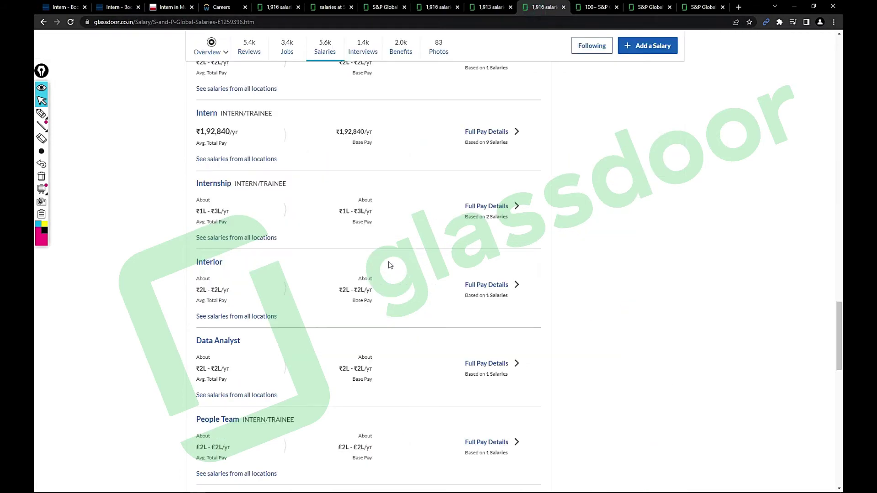
pyautogui.scroll(-3, 388, 265)
pyautogui.scroll(4, 388, 265)
# On the interviews page, expand interview sources and circle the Difficulty panel in pink
pyautogui.click(583, 7)
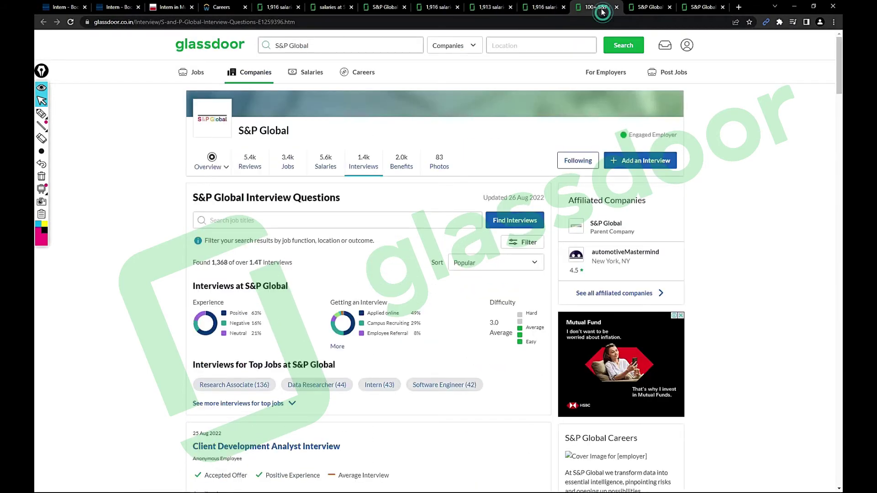
pyautogui.scroll(-2, 338, 273)
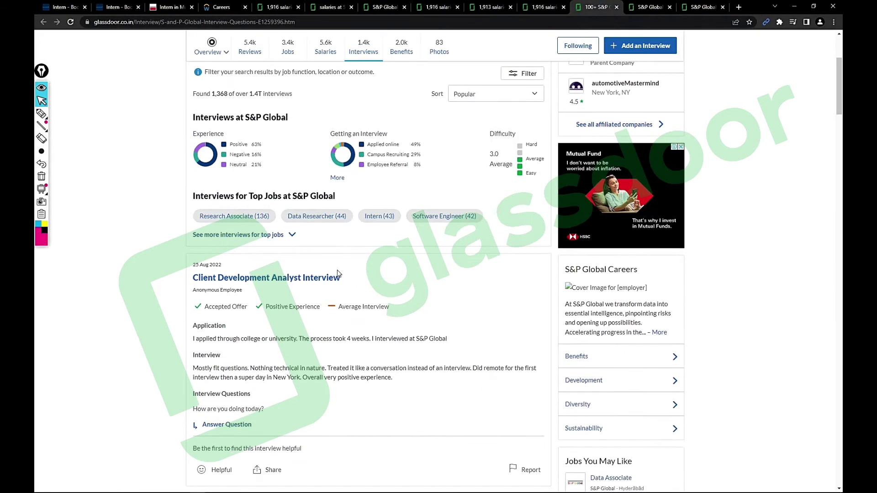
pyautogui.click(339, 178)
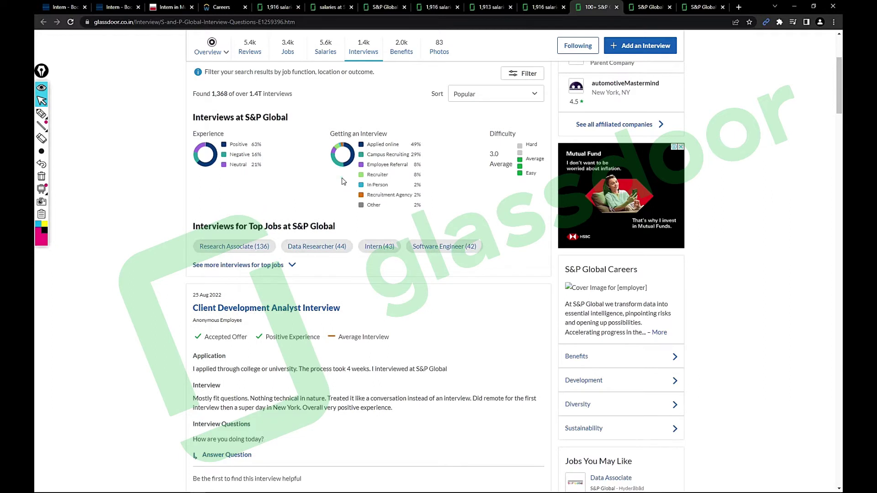
pyautogui.click(41, 113)
pyautogui.moveTo(499, 195); pyautogui.dragTo(523, 196)
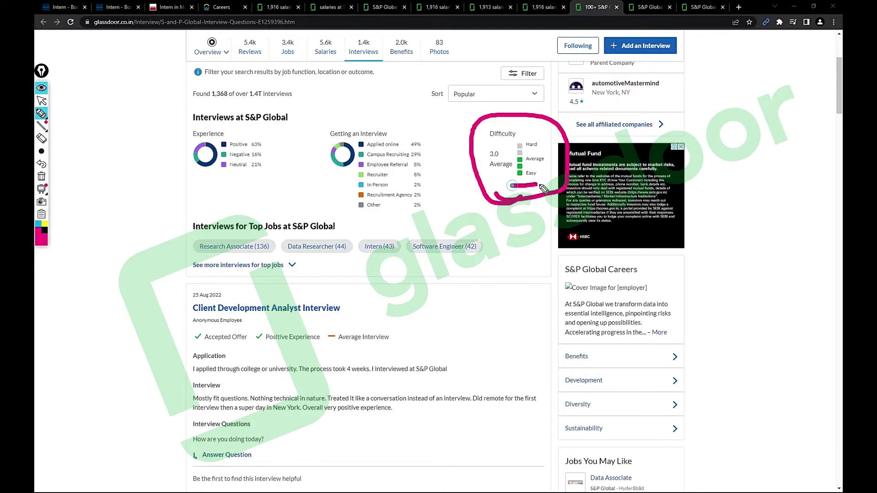
pyautogui.moveTo(511, 187); pyautogui.dragTo(540, 185)
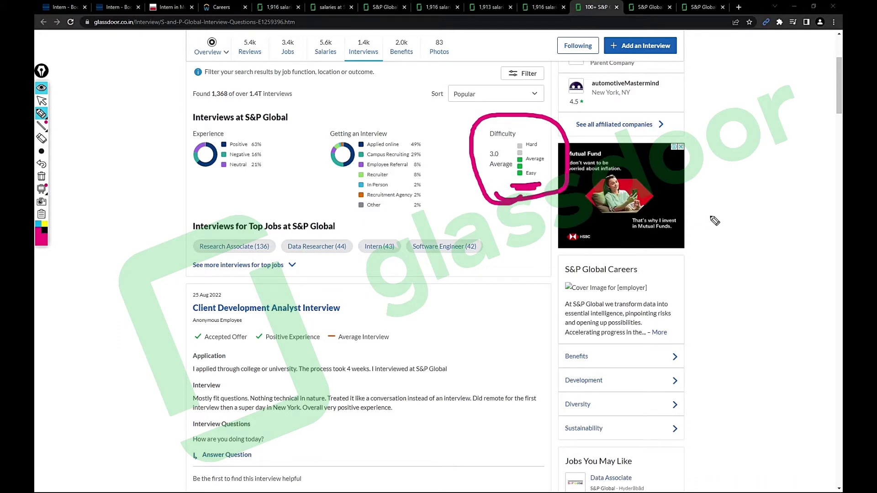
# Handwrite a pink note with 2.8 and 2.9 right of the Difficulty section
pyautogui.moveTo(712, 217)
pyautogui.mouseDown()
pyautogui.moveTo(733, 228)
pyautogui.moveTo(783, 214)
pyautogui.moveTo(794, 239)
pyautogui.mouseUp()
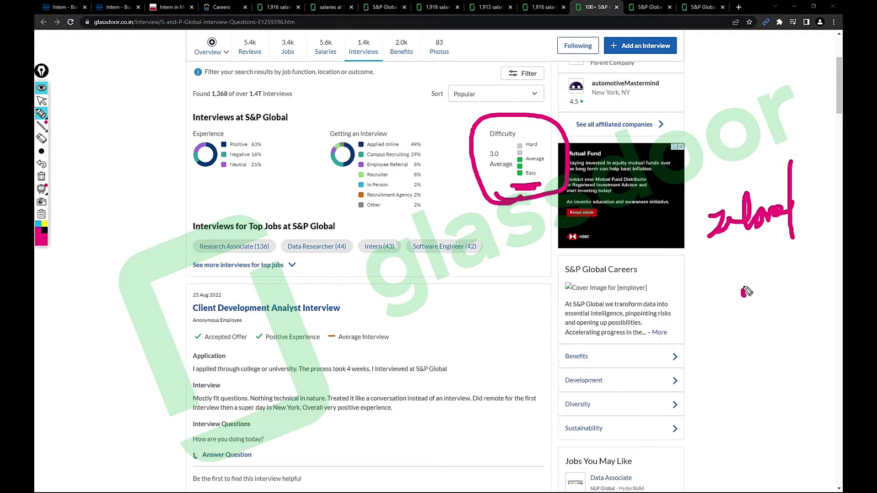
pyautogui.moveTo(742, 288)
pyautogui.mouseDown()
pyautogui.moveTo(762, 326)
pyautogui.moveTo(781, 309)
pyautogui.mouseUp()
pyautogui.moveTo(793, 277); pyautogui.dragTo(797, 314)
pyautogui.click(763, 372)
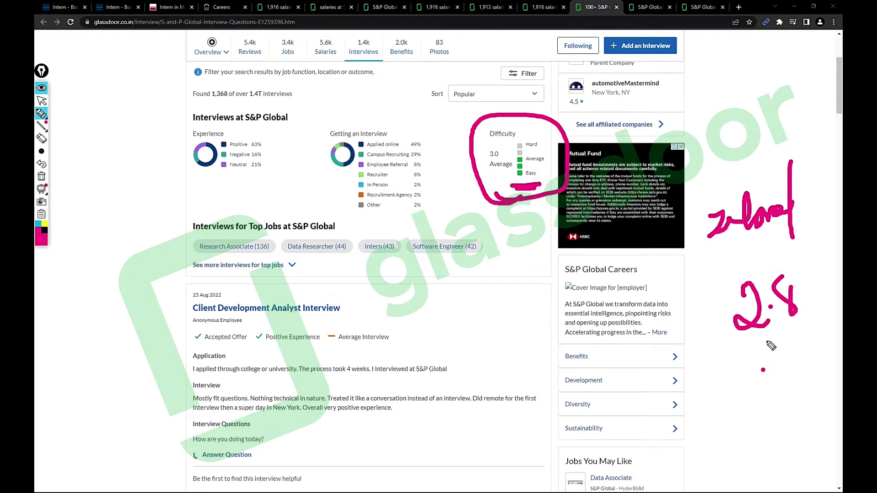
pyautogui.moveTo(765, 341)
pyautogui.mouseDown()
pyautogui.moveTo(789, 365)
pyautogui.moveTo(799, 335)
pyautogui.moveTo(809, 367)
pyautogui.mouseUp()
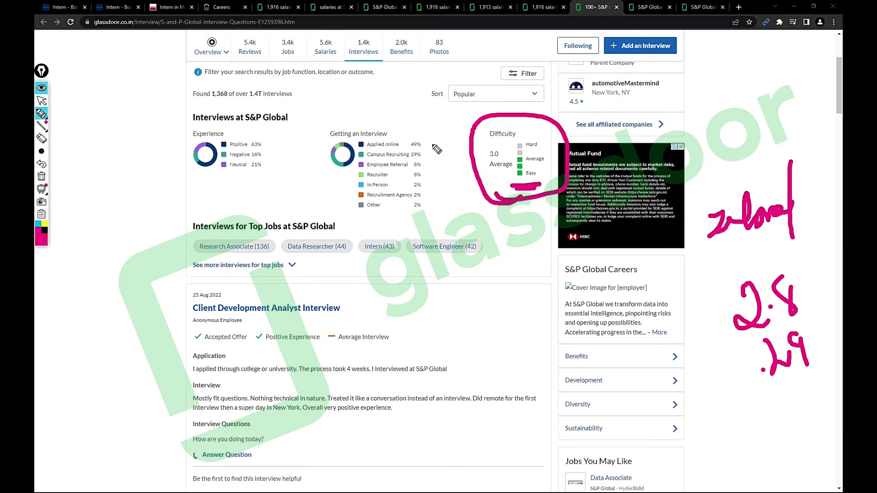
# Circle the Getting an Interview chart in pink with arrows up and down from it
pyautogui.moveTo(437, 148); pyautogui.dragTo(394, 124)
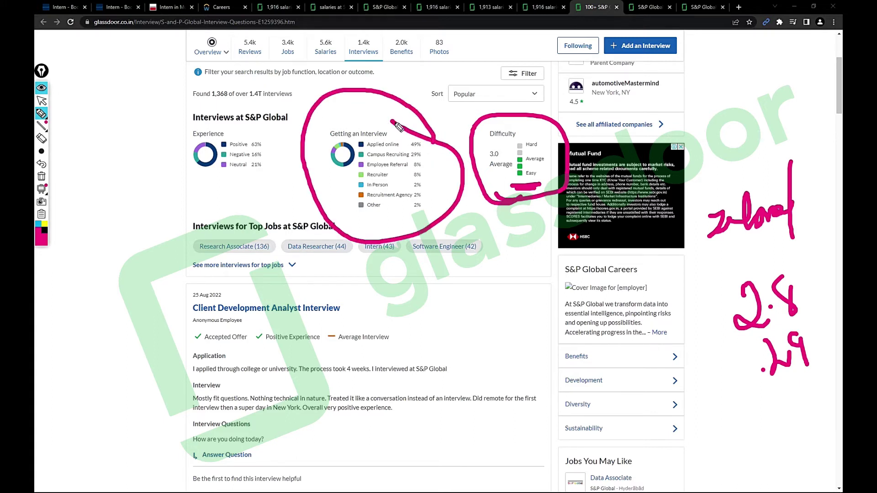
pyautogui.moveTo(434, 146)
pyautogui.mouseDown()
pyautogui.moveTo(488, 81)
pyautogui.moveTo(483, 110)
pyautogui.mouseUp()
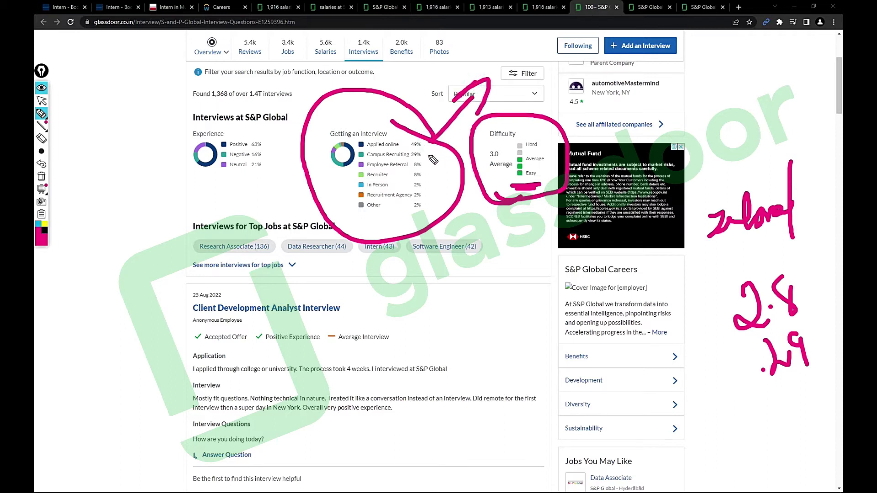
pyautogui.moveTo(432, 158)
pyautogui.mouseDown()
pyautogui.moveTo(490, 279)
pyautogui.moveTo(497, 238)
pyautogui.mouseUp()
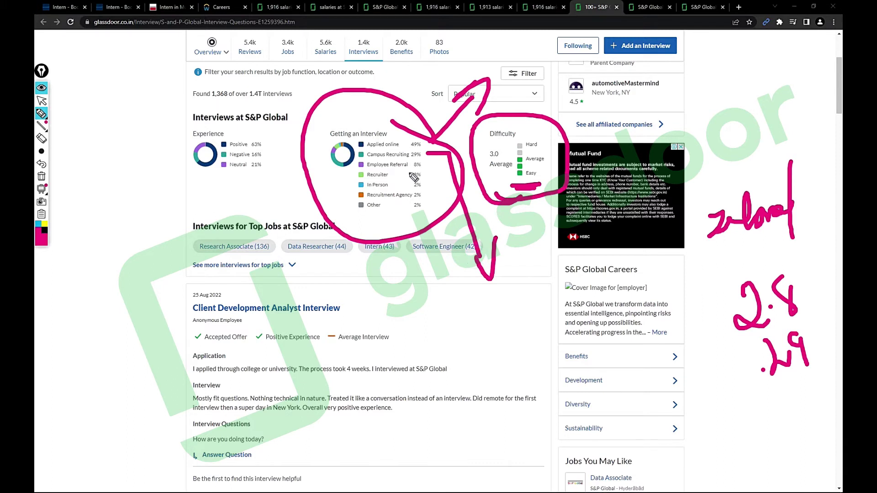
pyautogui.moveTo(425, 165)
pyautogui.mouseDown()
pyautogui.moveTo(439, 170)
pyautogui.moveTo(446, 271)
pyautogui.moveTo(461, 248)
pyautogui.mouseUp()
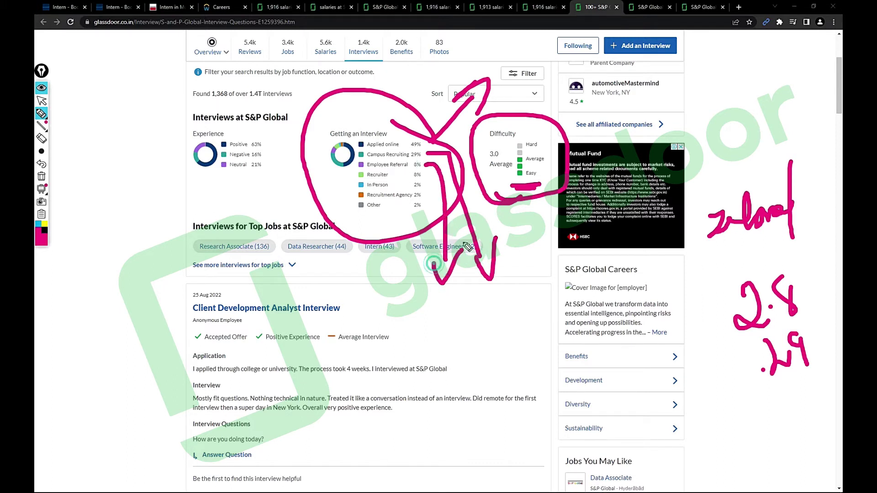
pyautogui.click(426, 173)
# Draw more arrows down from the interview sources and bracket the top source percentages
pyautogui.moveTo(430, 177); pyautogui.dragTo(420, 288)
pyautogui.moveTo(432, 195)
pyautogui.mouseDown()
pyautogui.moveTo(428, 298)
pyautogui.moveTo(433, 206)
pyautogui.moveTo(398, 293)
pyautogui.moveTo(418, 282)
pyautogui.mouseUp()
pyautogui.moveTo(411, 194)
pyautogui.mouseDown()
pyautogui.moveTo(360, 312)
pyautogui.moveTo(373, 301)
pyautogui.mouseUp()
pyautogui.moveTo(411, 199)
pyautogui.mouseDown()
pyautogui.moveTo(396, 343)
pyautogui.moveTo(411, 311)
pyautogui.mouseUp()
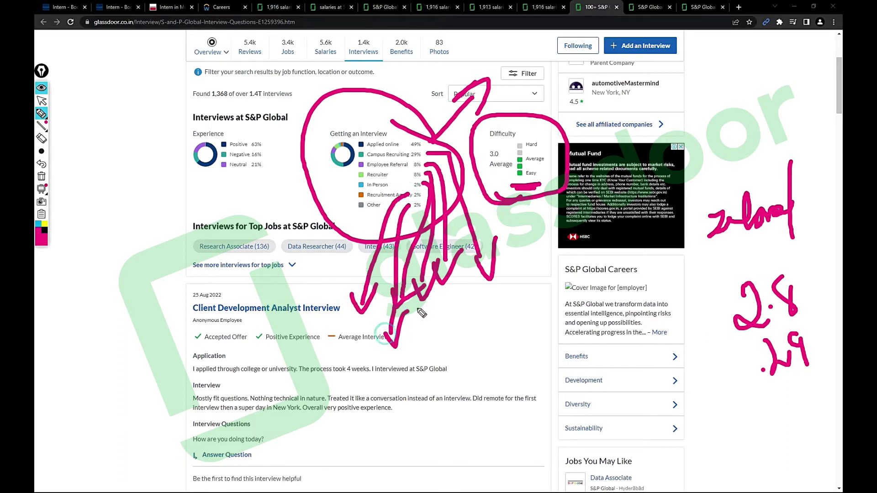
pyautogui.moveTo(349, 123); pyautogui.dragTo(356, 173)
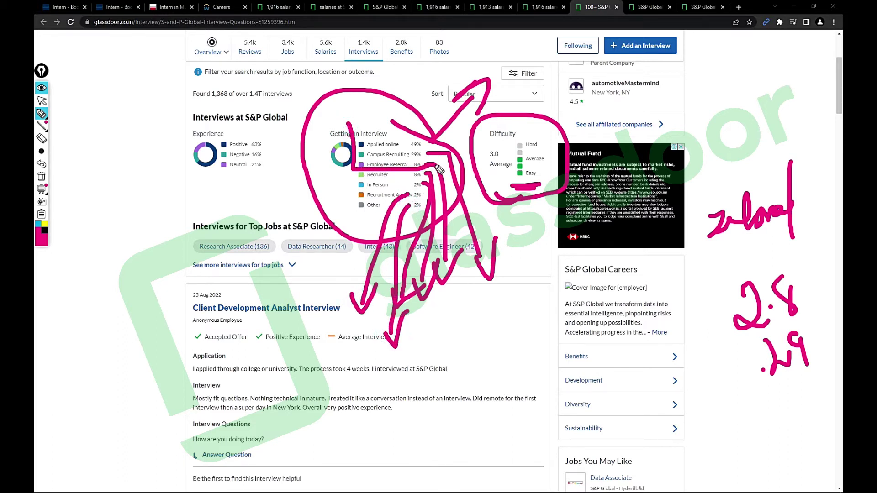
pyautogui.moveTo(440, 170)
pyautogui.mouseDown()
pyautogui.moveTo(431, 131)
pyautogui.moveTo(349, 128)
pyautogui.mouseUp()
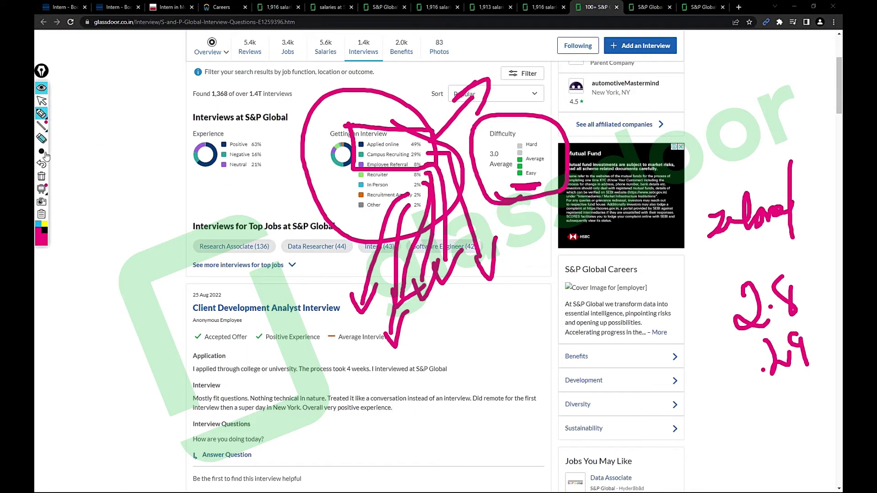
# Clear all ink, then circle the Experience chart with arrows toward Getting an Interview and Top Jobs
pyautogui.click(41, 176)
pyautogui.moveTo(171, 182)
pyautogui.mouseDown()
pyautogui.moveTo(309, 177)
pyautogui.moveTo(175, 113)
pyautogui.moveTo(202, 184)
pyautogui.mouseUp()
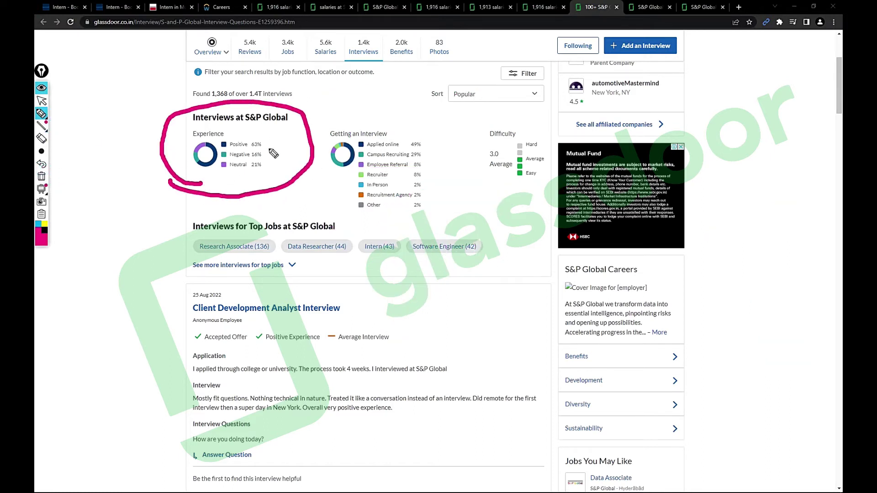
pyautogui.moveTo(271, 143)
pyautogui.mouseDown()
pyautogui.moveTo(347, 108)
pyautogui.moveTo(336, 128)
pyautogui.mouseUp()
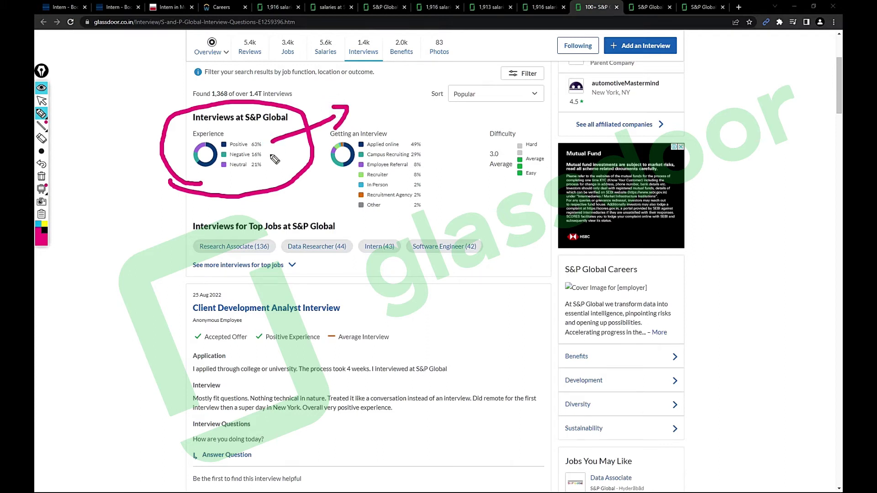
pyautogui.moveTo(272, 155); pyautogui.dragTo(316, 222)
# Draw two more arrows toward Interviews for Top Jobs, then clear all pink ink
pyautogui.moveTo(316, 188); pyautogui.dragTo(315, 222)
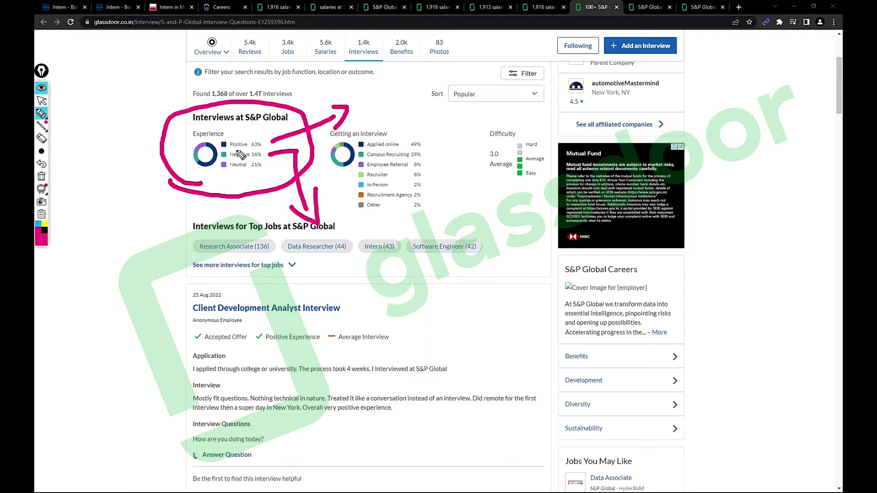
pyautogui.moveTo(252, 172)
pyautogui.mouseDown()
pyautogui.moveTo(242, 232)
pyautogui.moveTo(233, 213)
pyautogui.moveTo(241, 232)
pyautogui.mouseUp()
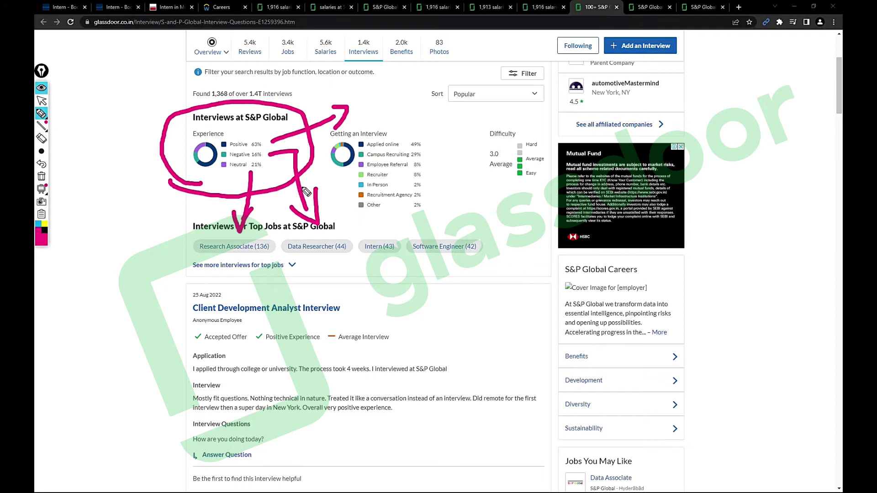
pyautogui.click(41, 100)
pyautogui.click(42, 176)
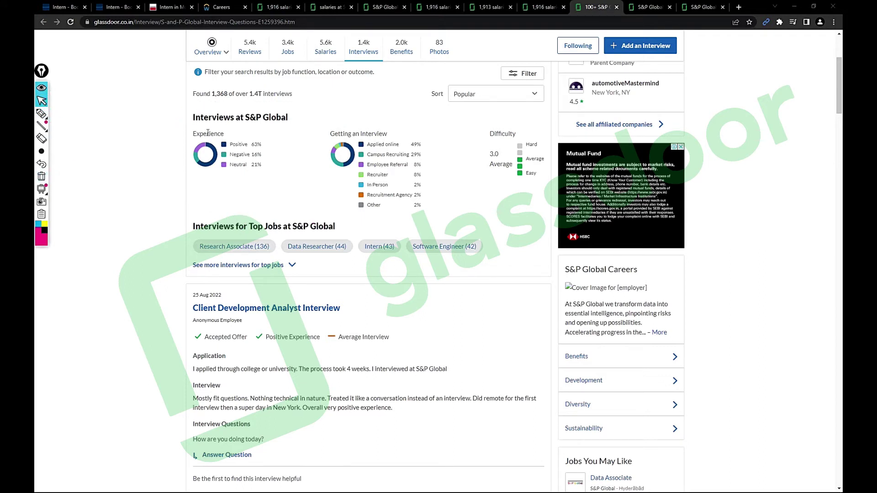
pyautogui.scroll(-2, 251, 139)
pyautogui.scroll(3, 250, 138)
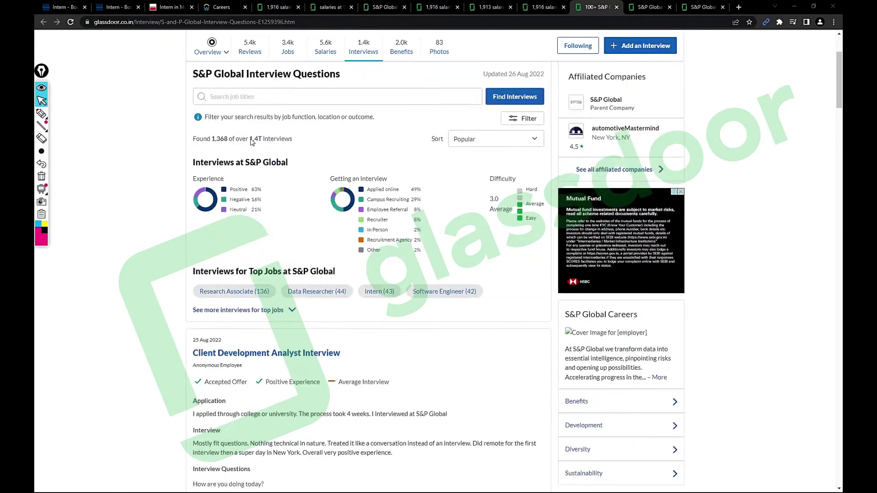
pyautogui.scroll(-3, 249, 141)
pyautogui.scroll(-1, 248, 143)
pyautogui.scroll(2, 250, 145)
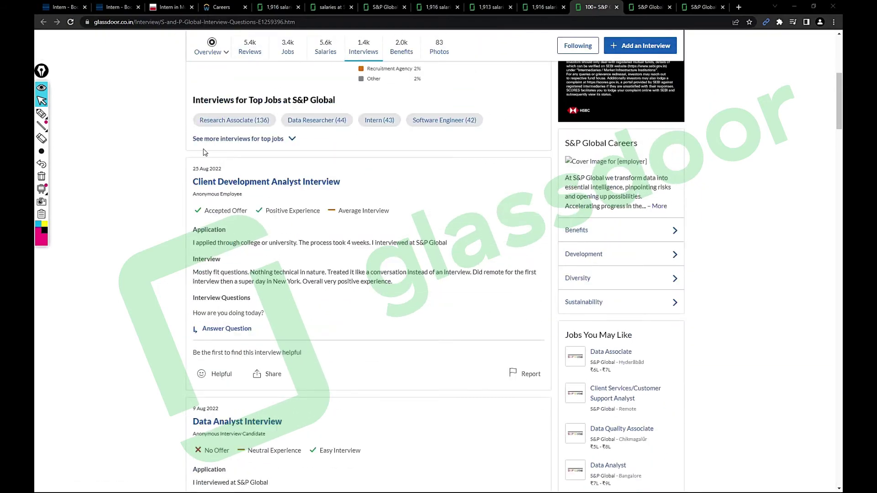
pyautogui.scroll(-2, 252, 146)
pyautogui.scroll(-3, 256, 149)
pyautogui.scroll(-4, 254, 149)
pyautogui.scroll(-4, 254, 148)
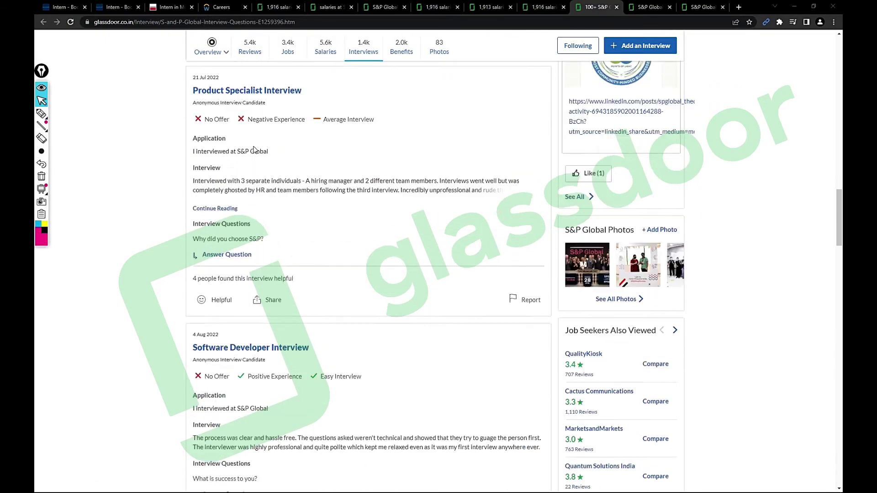
pyautogui.scroll(-4, 252, 149)
pyautogui.scroll(-4, 250, 150)
pyautogui.scroll(-3, 251, 147)
pyautogui.scroll(-2, 249, 143)
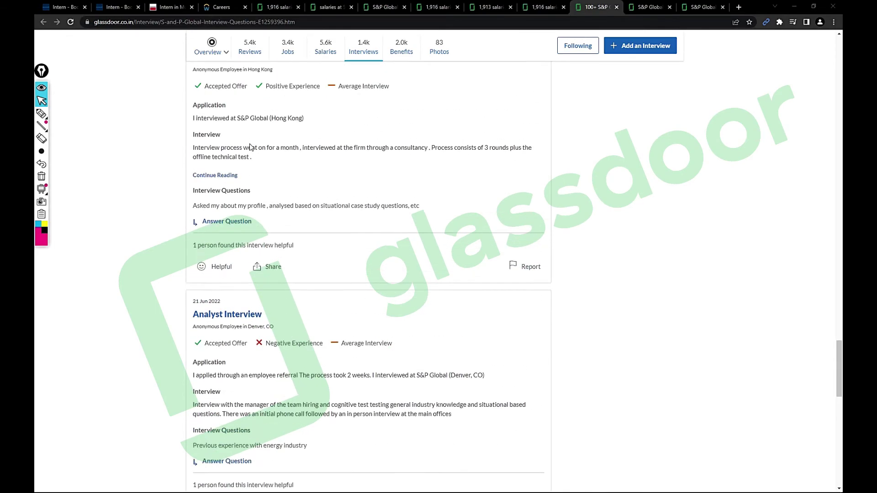
pyautogui.scroll(-10, 248, 148)
pyautogui.scroll(5, 244, 156)
pyautogui.scroll(5, 244, 155)
pyautogui.scroll(5, 244, 156)
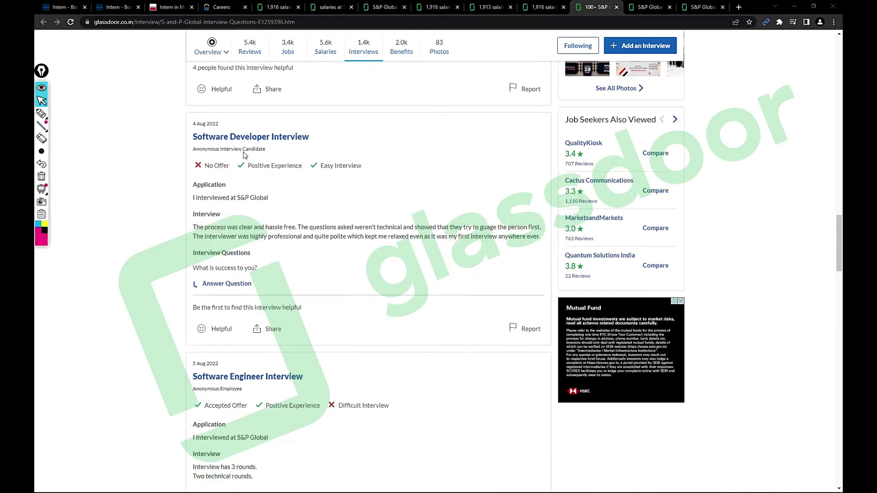
pyautogui.scroll(5, 244, 156)
pyautogui.scroll(5, 244, 156)
pyautogui.scroll(5, 244, 156)
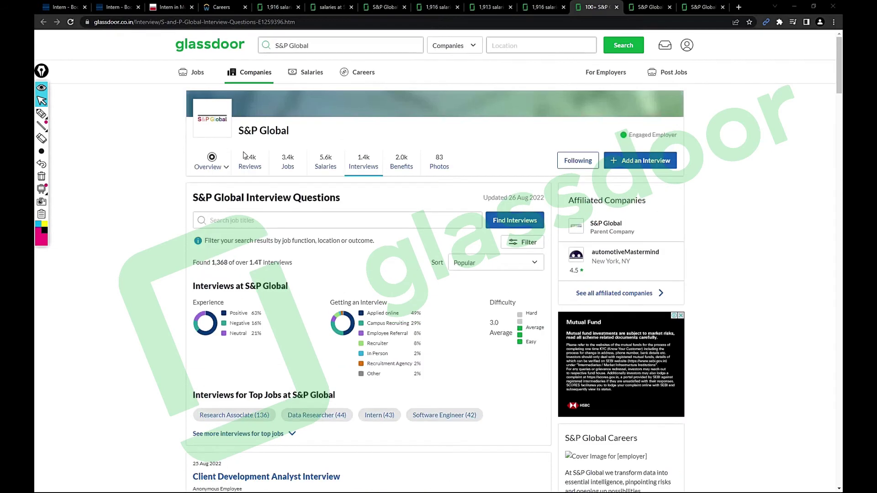
# On S&P Global's Benefits page, handwrite 3.5 in pink beside the 3.6 rating
pyautogui.click(398, 163)
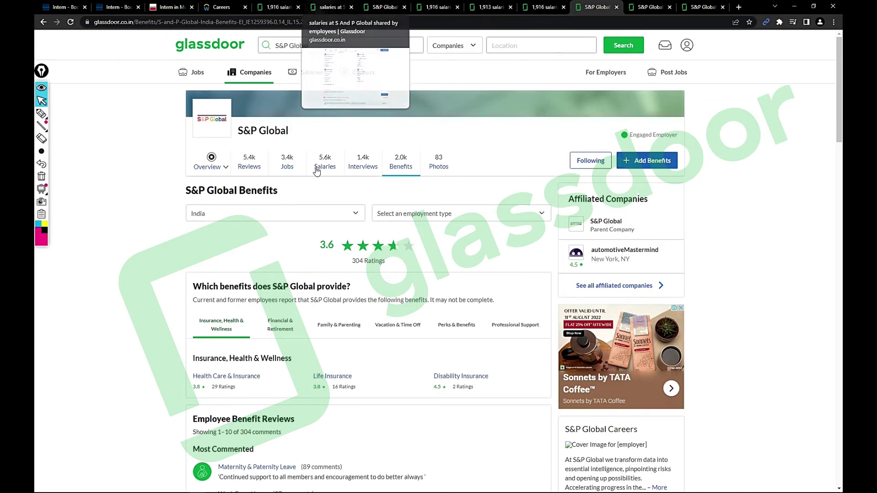
pyautogui.scroll(-1, 274, 205)
pyautogui.click(42, 113)
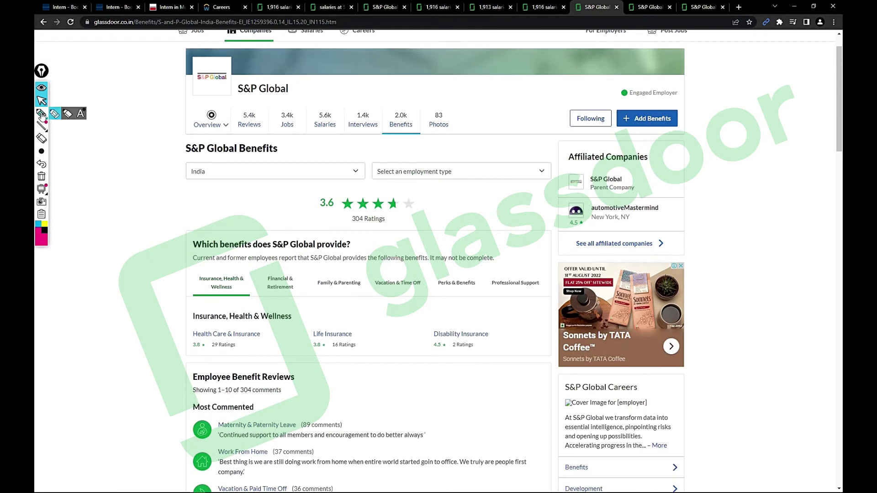
pyautogui.moveTo(302, 227)
pyautogui.mouseDown()
pyautogui.moveTo(344, 165)
pyautogui.moveTo(341, 235)
pyautogui.mouseUp()
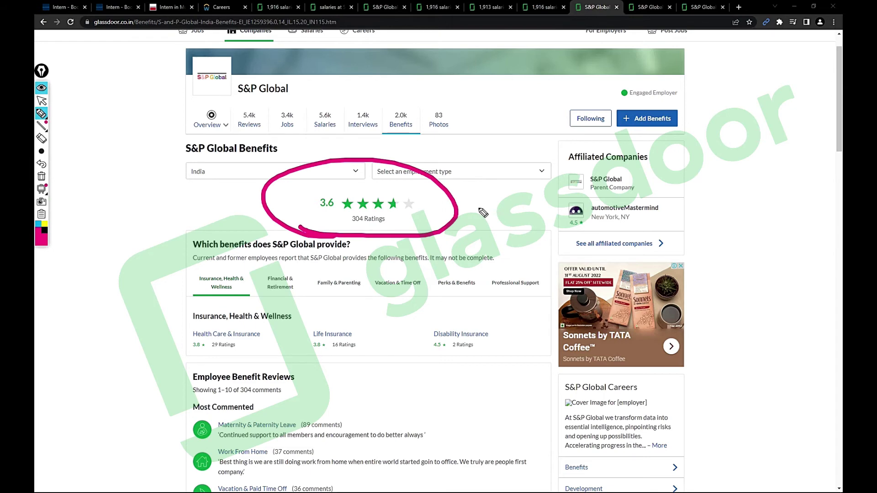
pyautogui.moveTo(711, 241); pyautogui.dragTo(744, 270)
pyautogui.click(758, 252)
pyautogui.moveTo(792, 218); pyautogui.dragTo(781, 265)
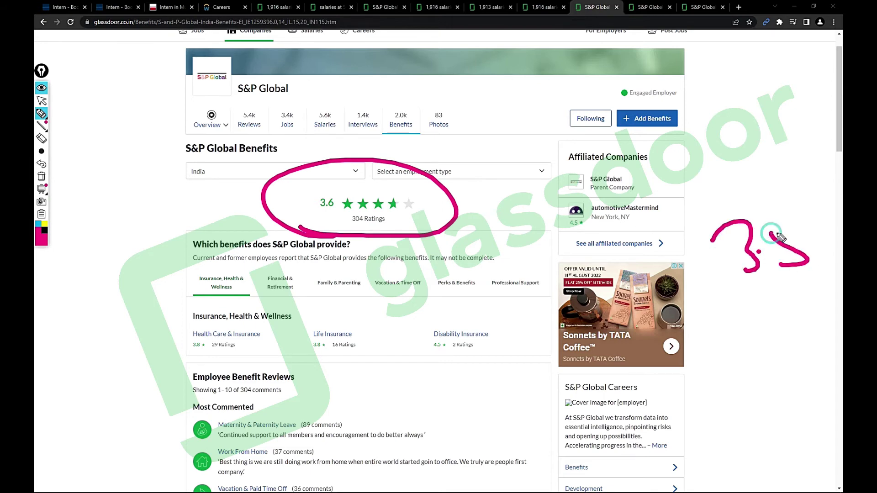
pyautogui.moveTo(686, 262); pyautogui.dragTo(689, 338)
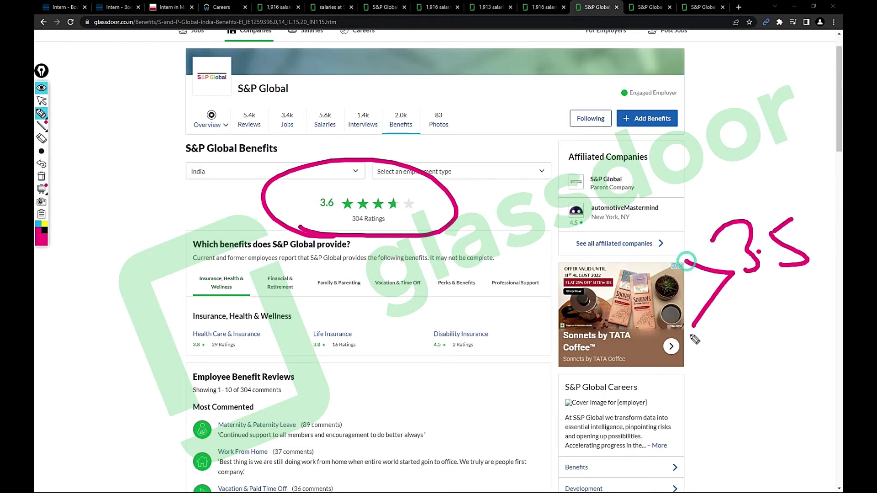
pyautogui.click(41, 100)
pyautogui.scroll(-3, 115, 233)
pyautogui.click(41, 178)
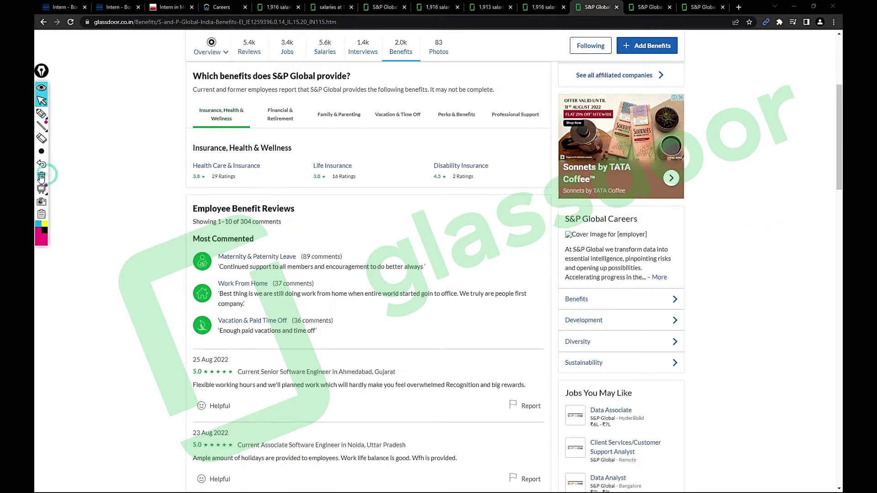
pyautogui.tripleClick(264, 266)
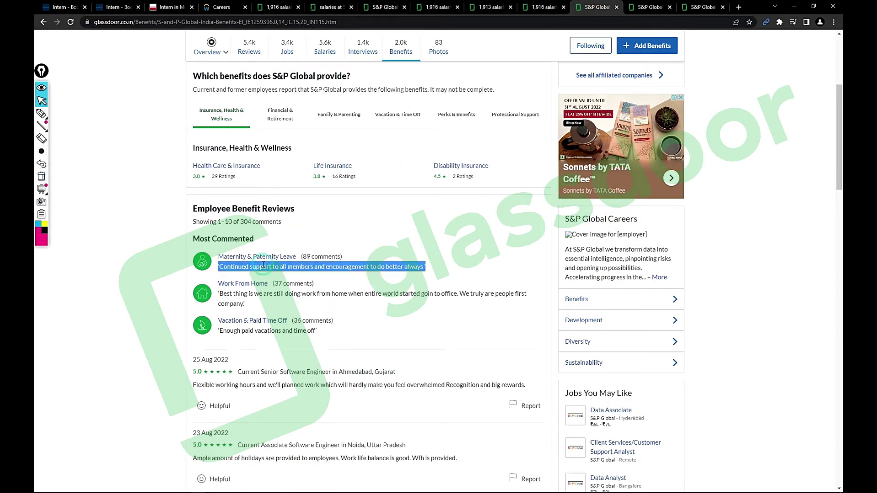
pyautogui.tripleClick(339, 294)
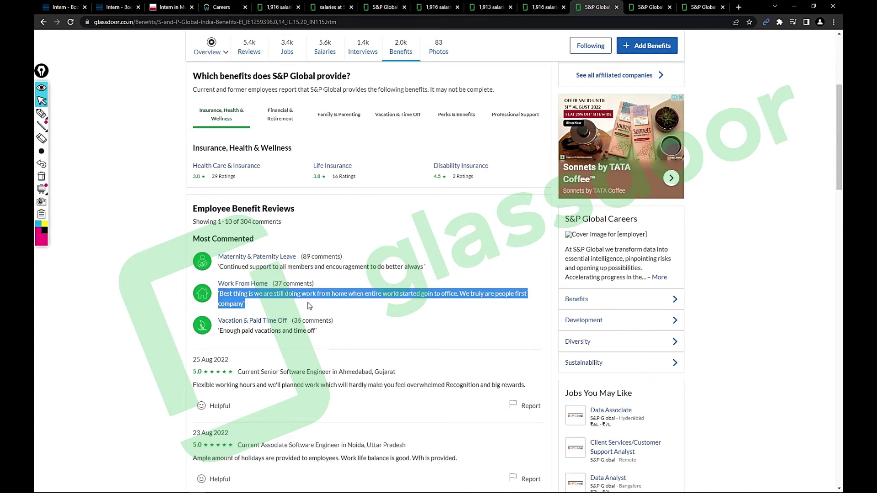
pyautogui.click(410, 308)
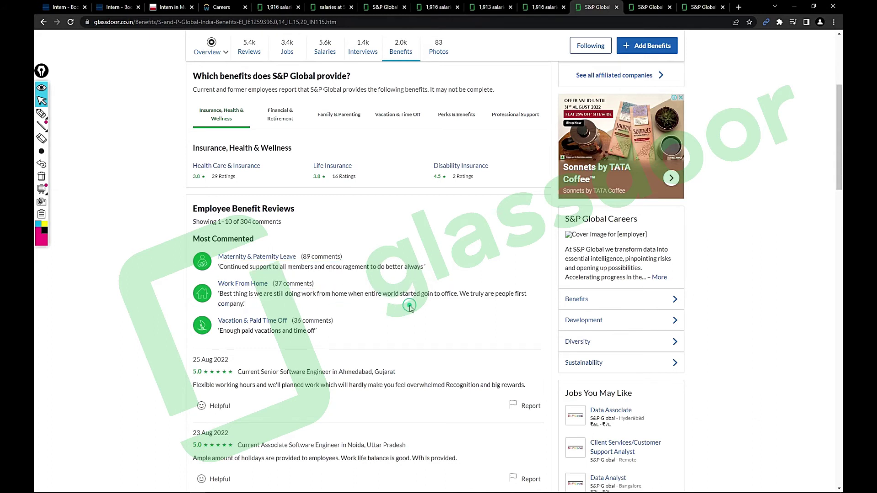
pyautogui.tripleClick(437, 294)
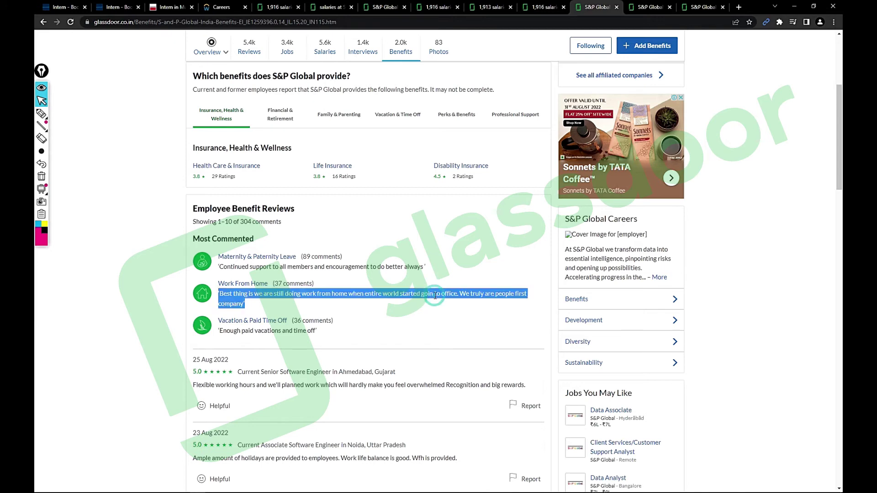
pyautogui.scroll(-1, 435, 305)
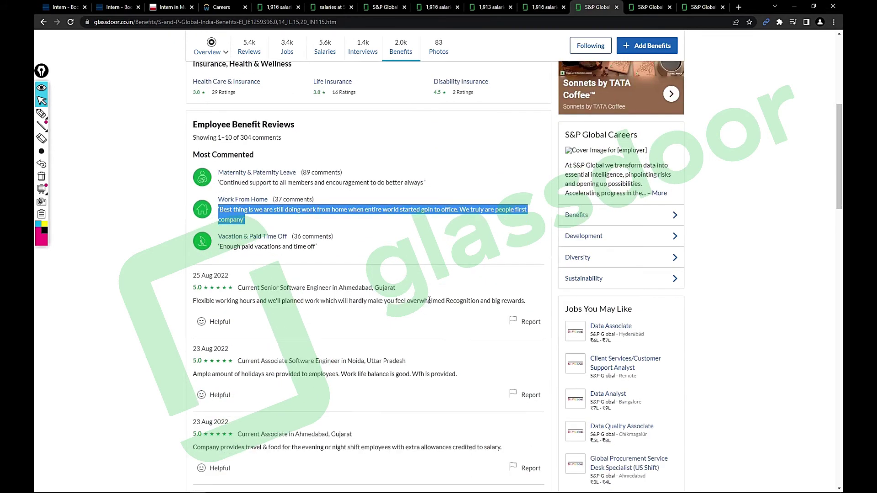
pyautogui.tripleClick(281, 248)
pyautogui.click(413, 259)
pyautogui.scroll(-1, 411, 262)
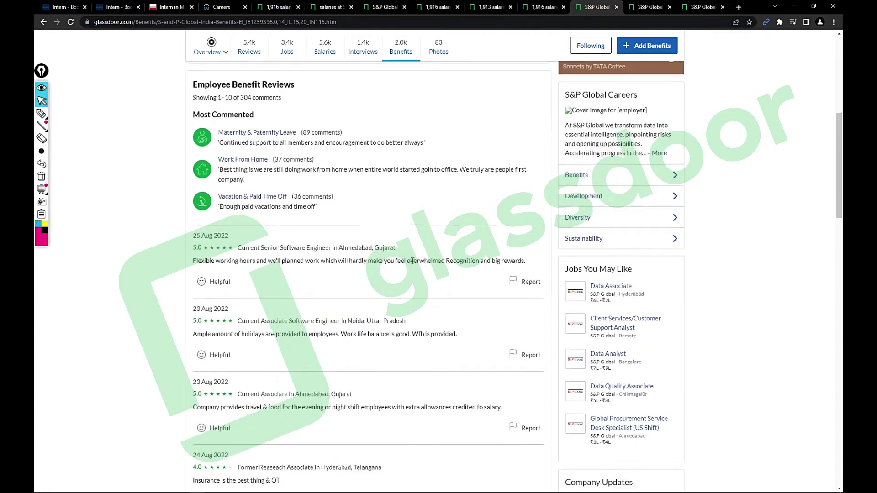
pyautogui.scroll(-1, 291, 262)
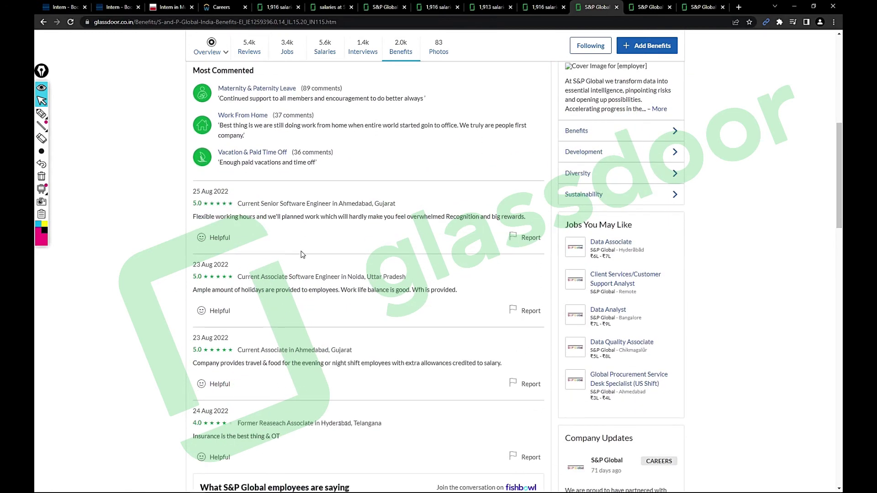
pyautogui.tripleClick(309, 217)
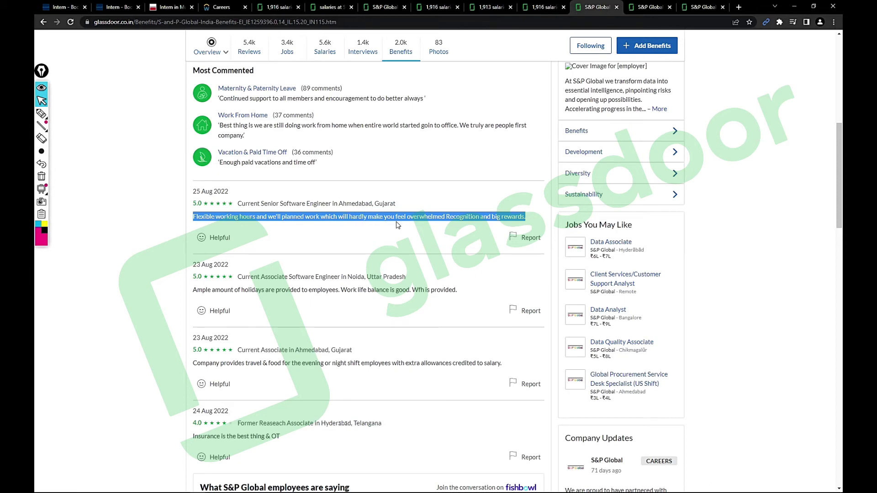
pyautogui.scroll(-1, 449, 232)
pyautogui.scroll(-1, 465, 235)
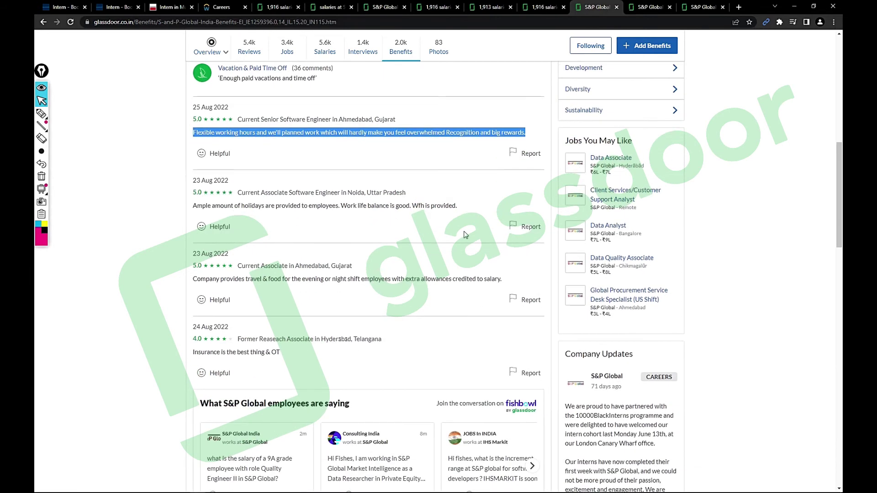
pyautogui.tripleClick(309, 207)
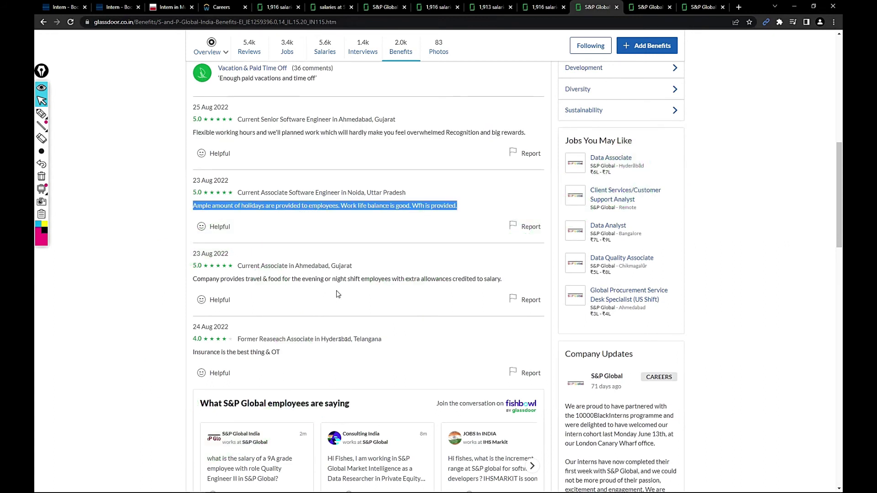
pyautogui.tripleClick(350, 279)
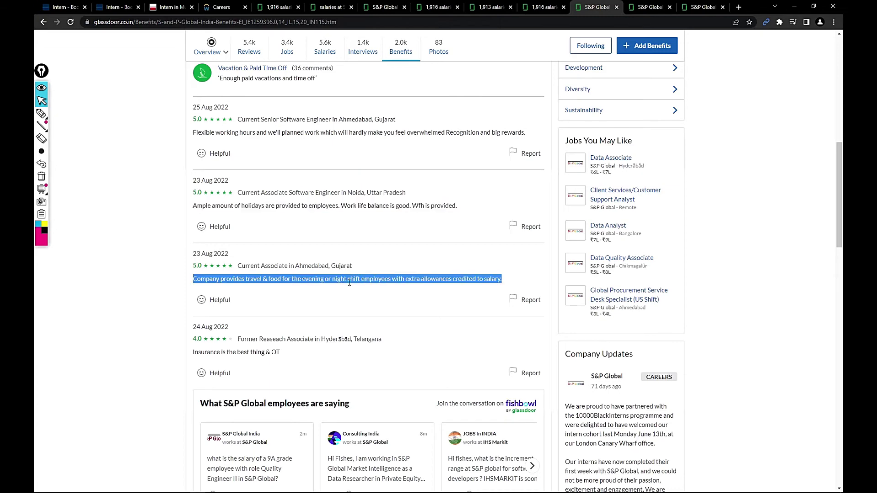
pyautogui.scroll(-1, 275, 301)
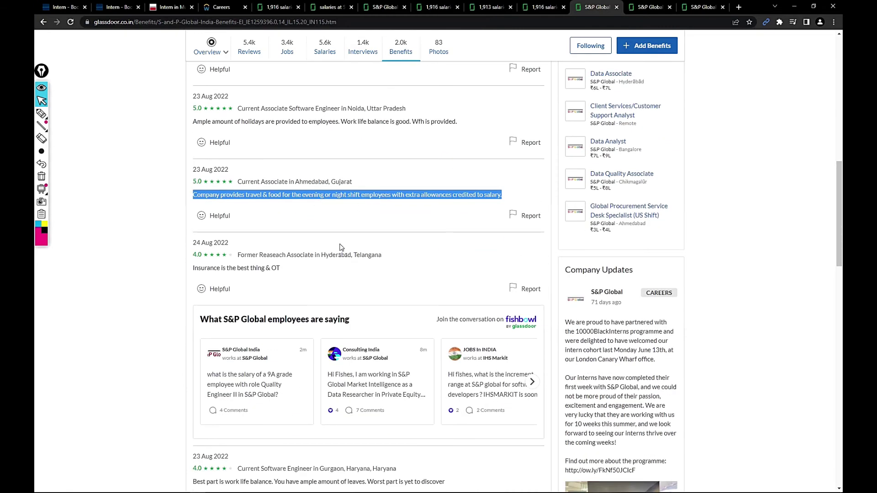
pyautogui.scroll(-1, 257, 218)
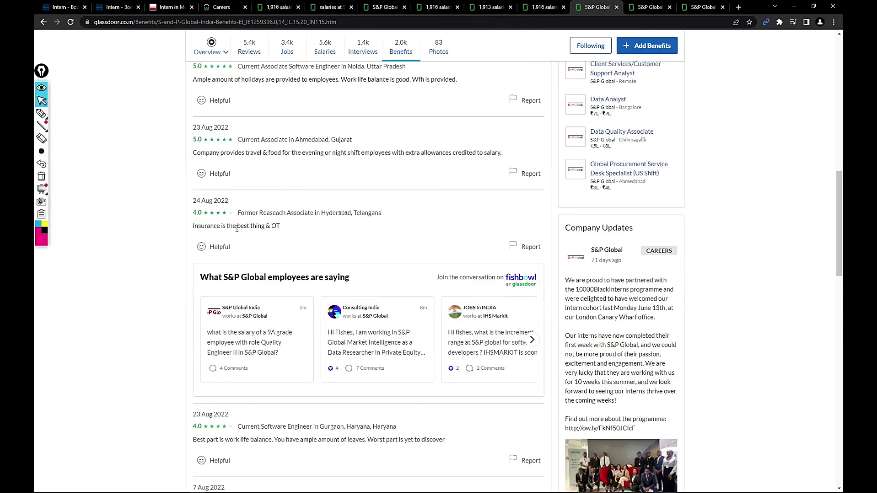
pyautogui.tripleClick(236, 224)
pyautogui.scroll(-2, 375, 250)
pyautogui.scroll(-1, 364, 248)
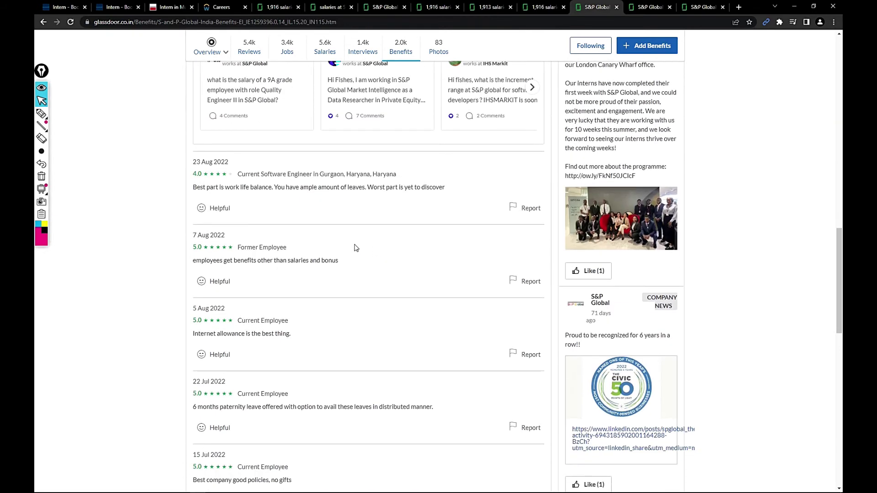
pyautogui.tripleClick(271, 261)
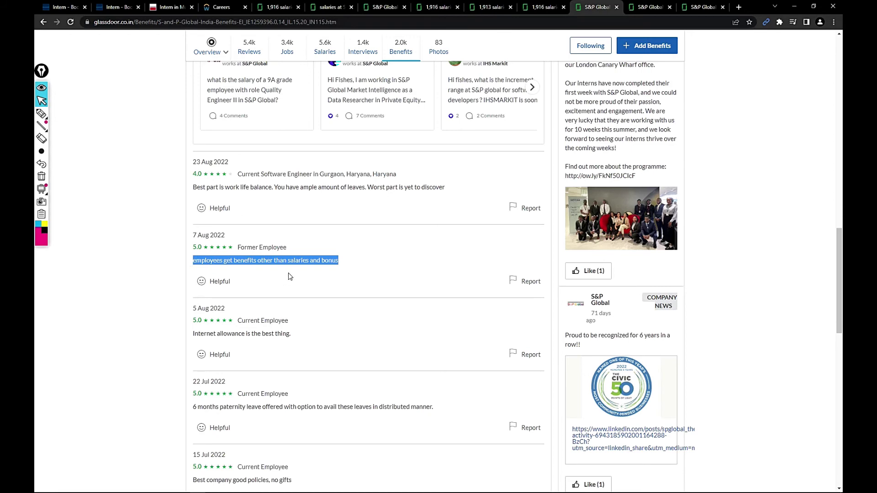
pyautogui.scroll(-3, 289, 273)
pyautogui.tripleClick(259, 270)
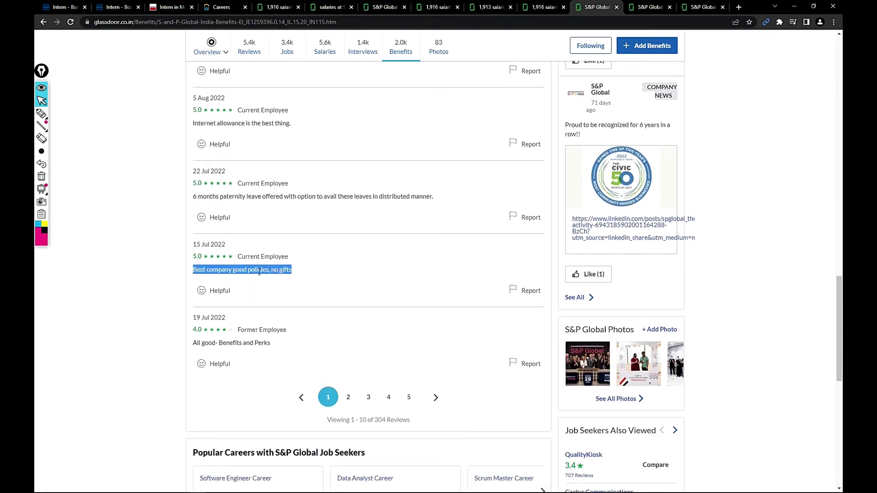
pyautogui.tripleClick(246, 343)
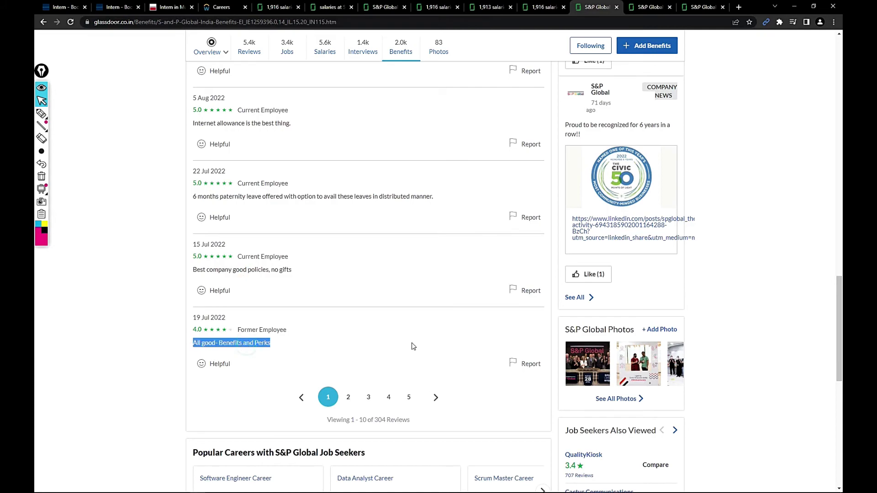
pyautogui.scroll(5, 346, 319)
pyautogui.scroll(10, 363, 313)
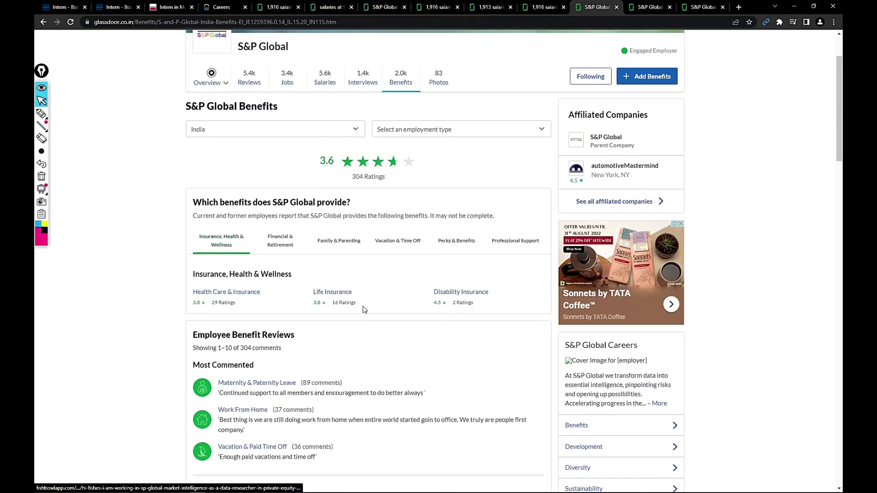
# Visit the Salaries, Jobs and Reviews pages, then expand the 4.2 rating's Ratings and Trends breakdown
pyautogui.click(281, 7)
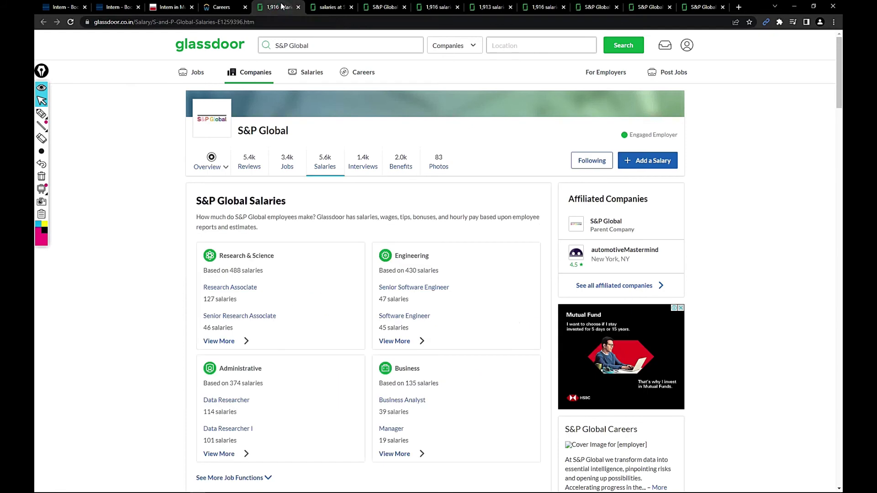
pyautogui.click(330, 7)
pyautogui.click(386, 7)
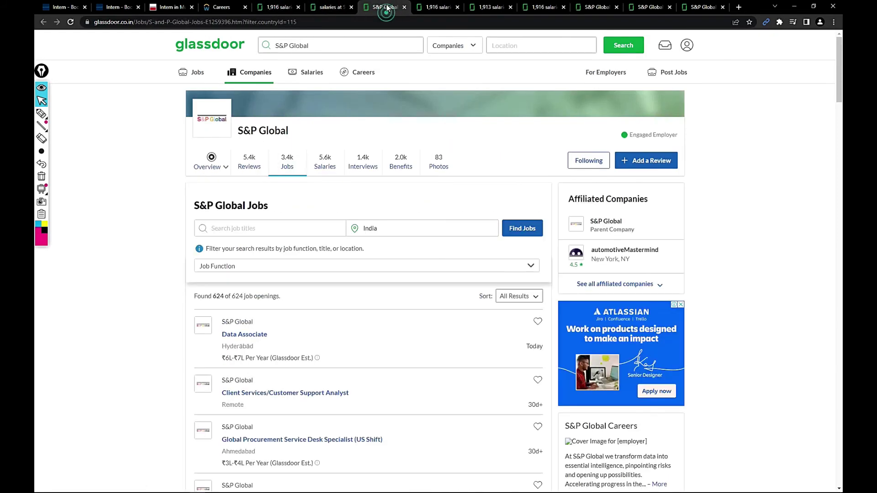
pyautogui.click(275, 6)
pyautogui.click(249, 162)
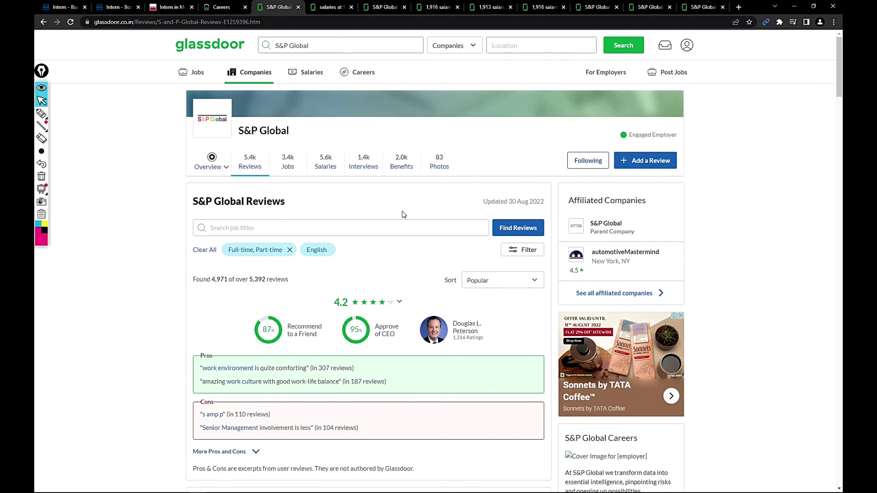
pyautogui.click(400, 303)
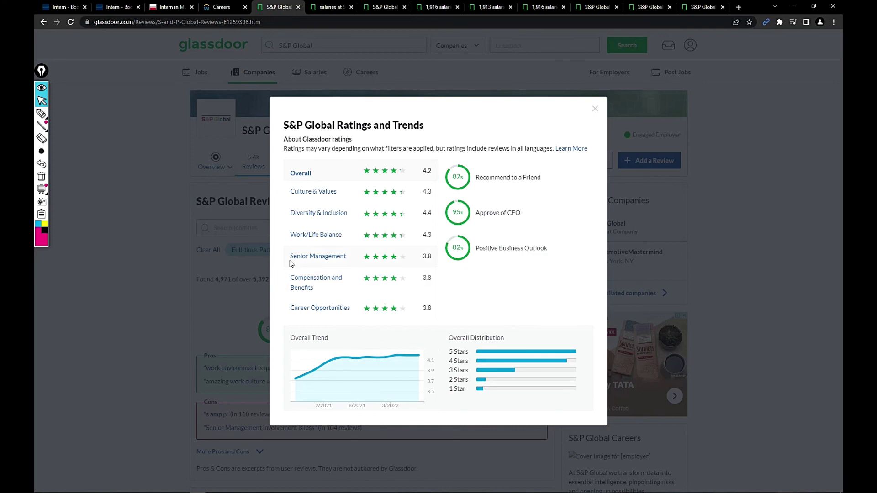
pyautogui.click(41, 113)
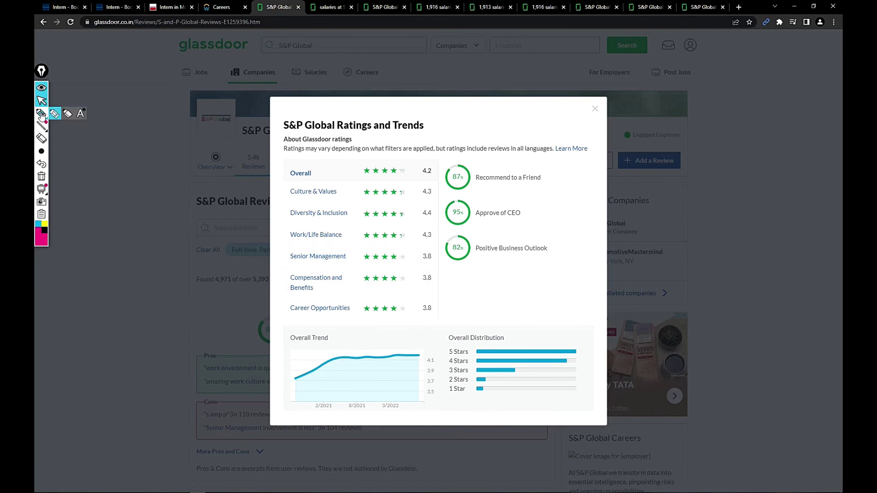
pyautogui.moveTo(490, 291); pyautogui.dragTo(562, 294)
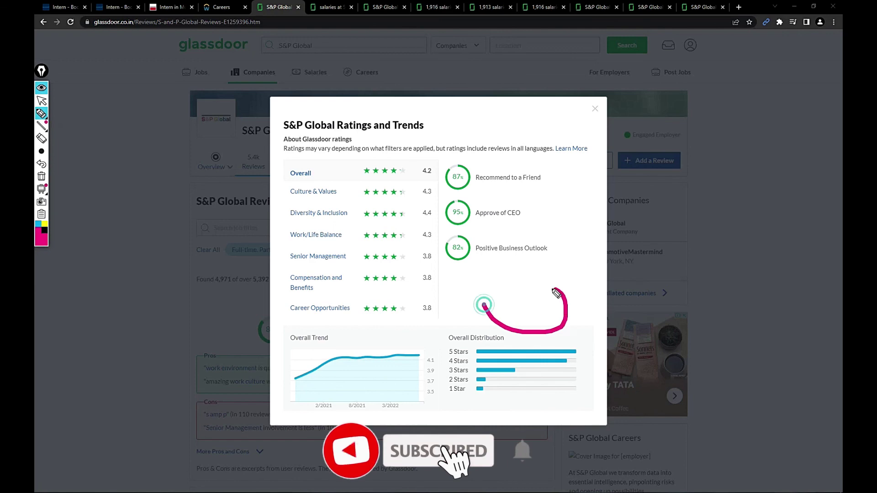
pyautogui.moveTo(489, 281)
pyautogui.mouseDown()
pyautogui.moveTo(553, 278)
pyautogui.moveTo(415, 318)
pyautogui.mouseUp()
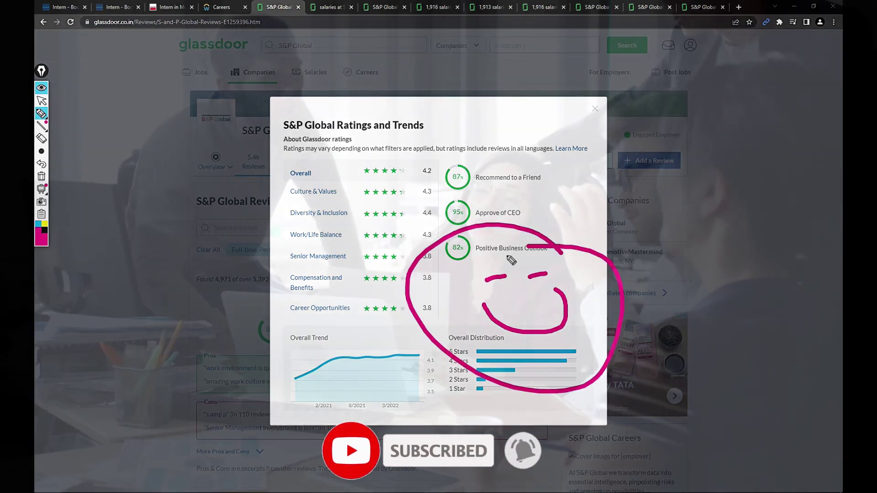
pyautogui.click(41, 177)
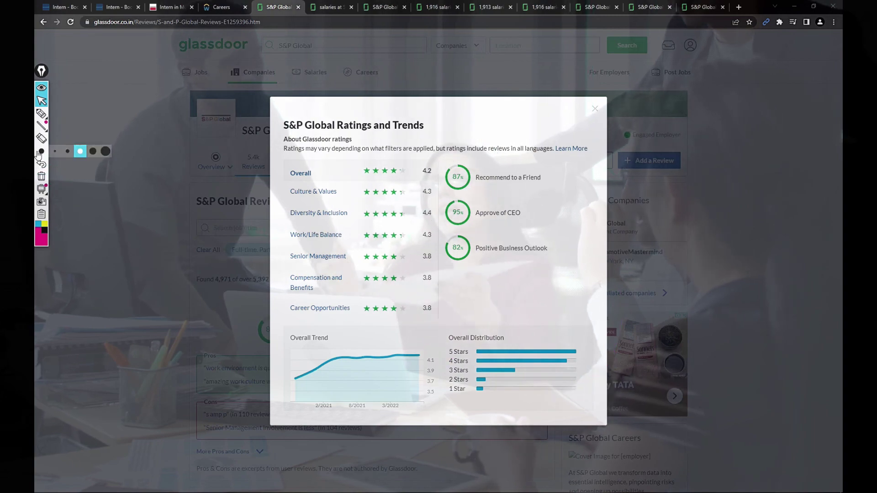